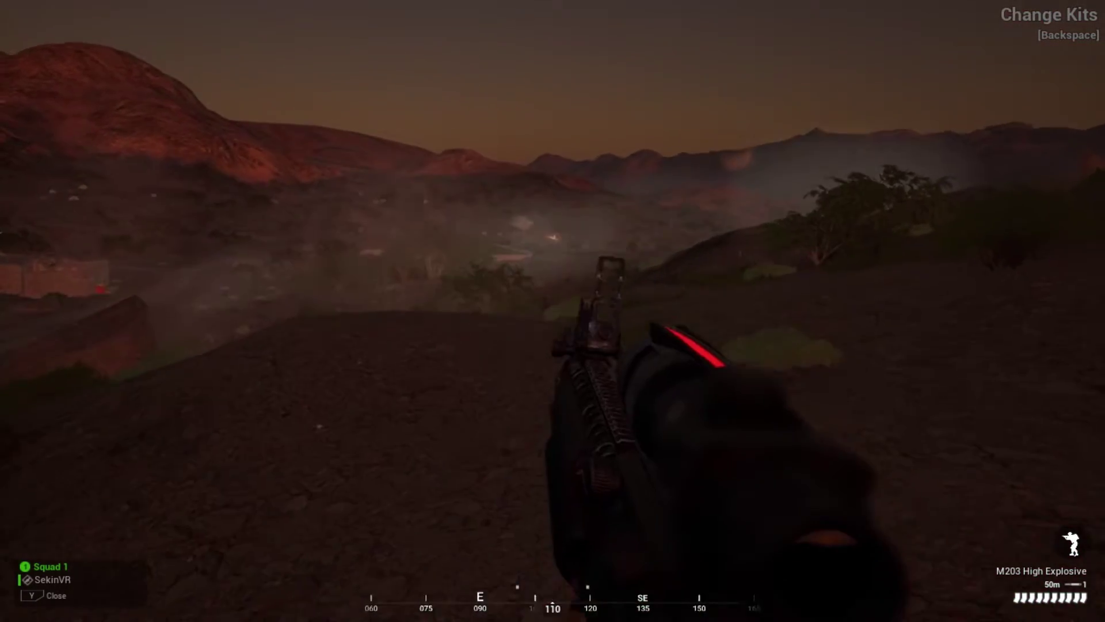
left_click(552, 310)
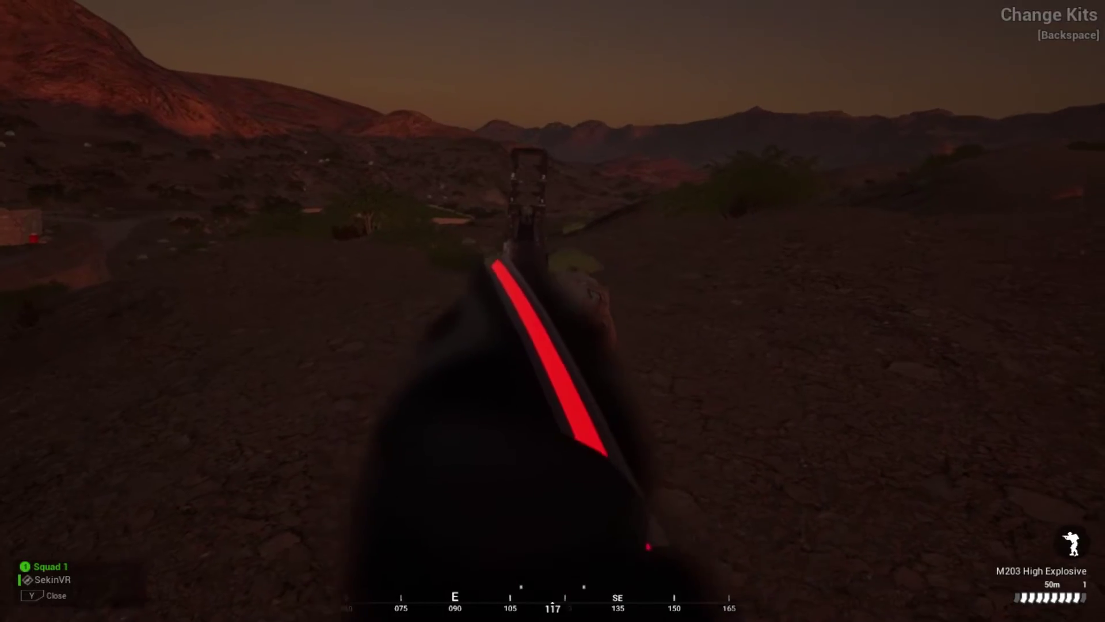
key("1")
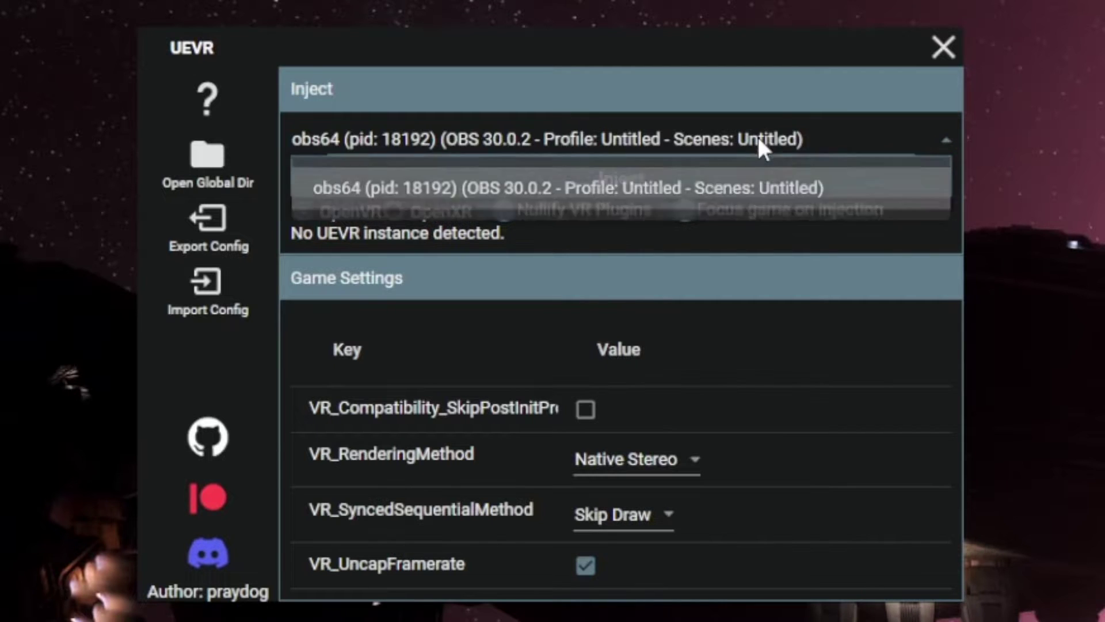
left_click(758, 141)
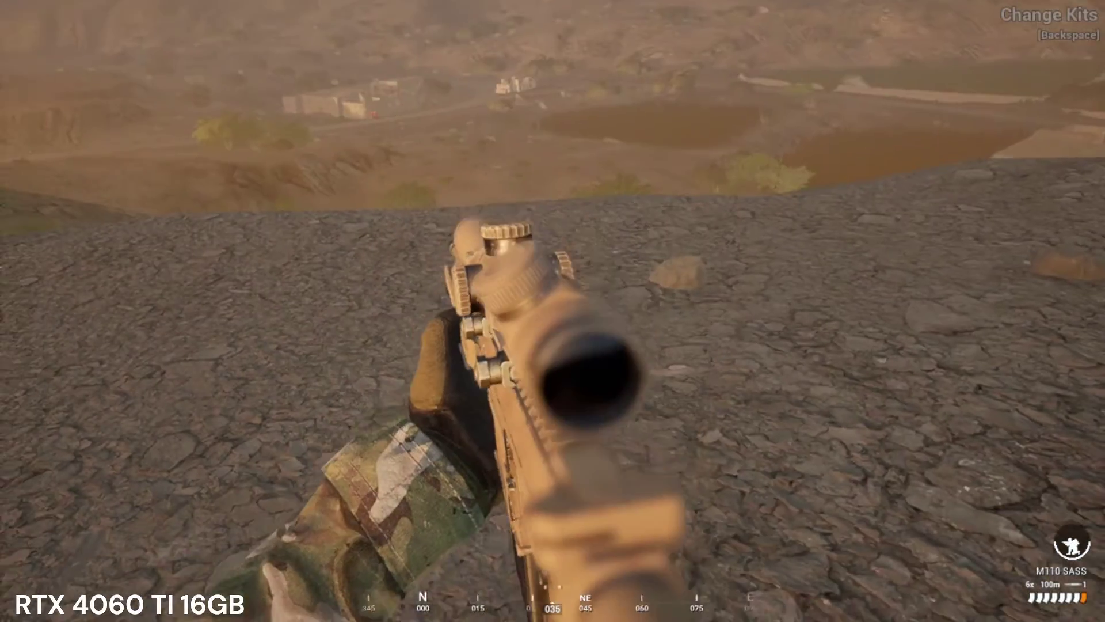
right_click(552, 311)
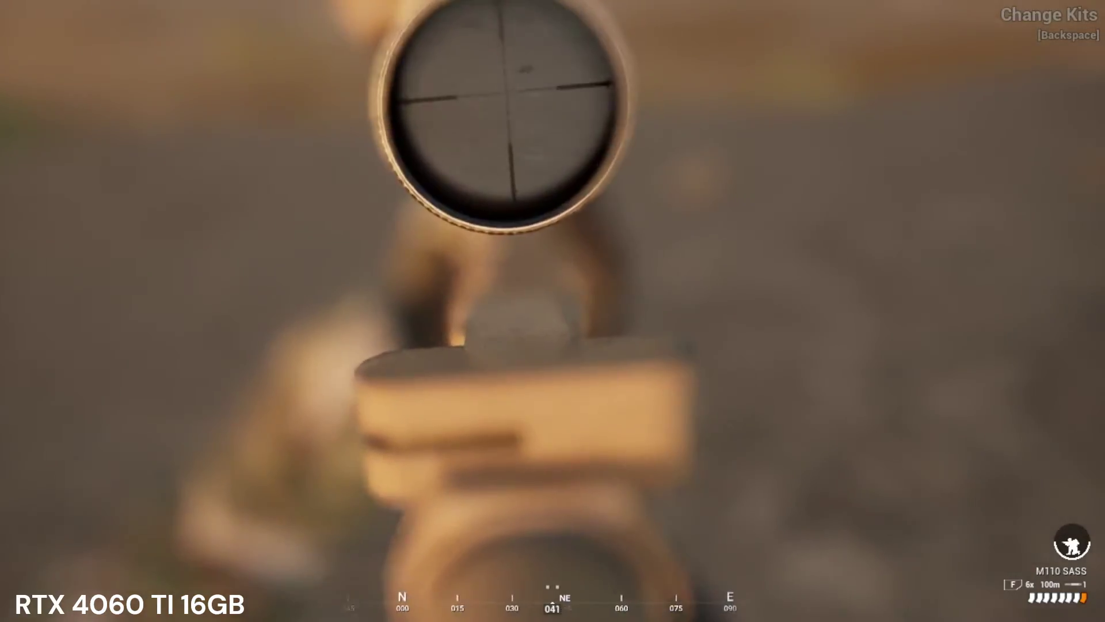
right_click(552, 311)
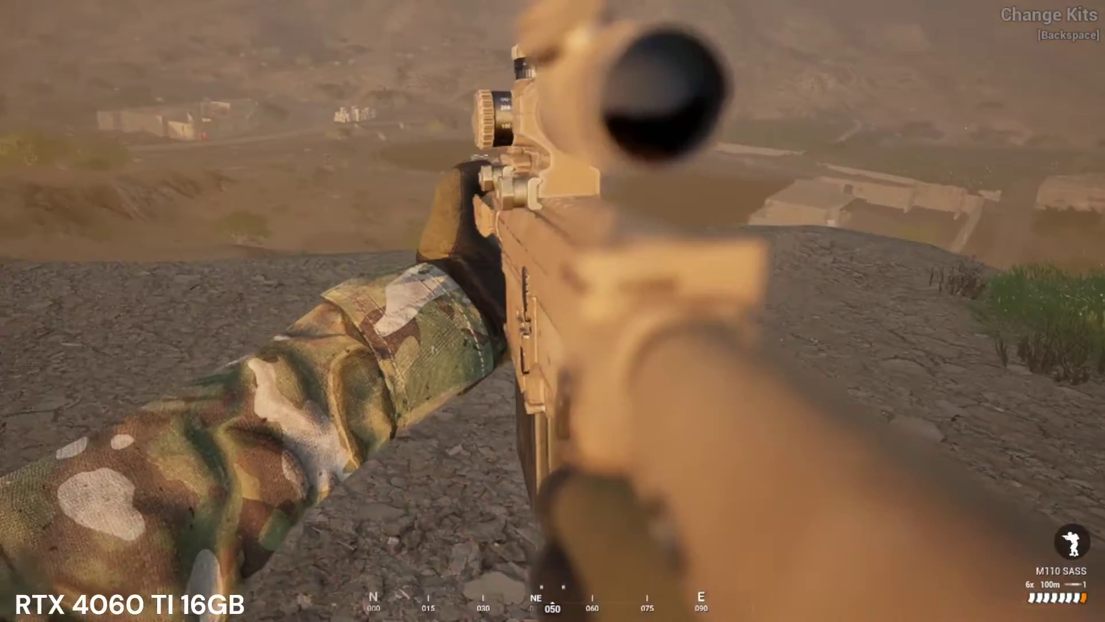
right_click(553, 311)
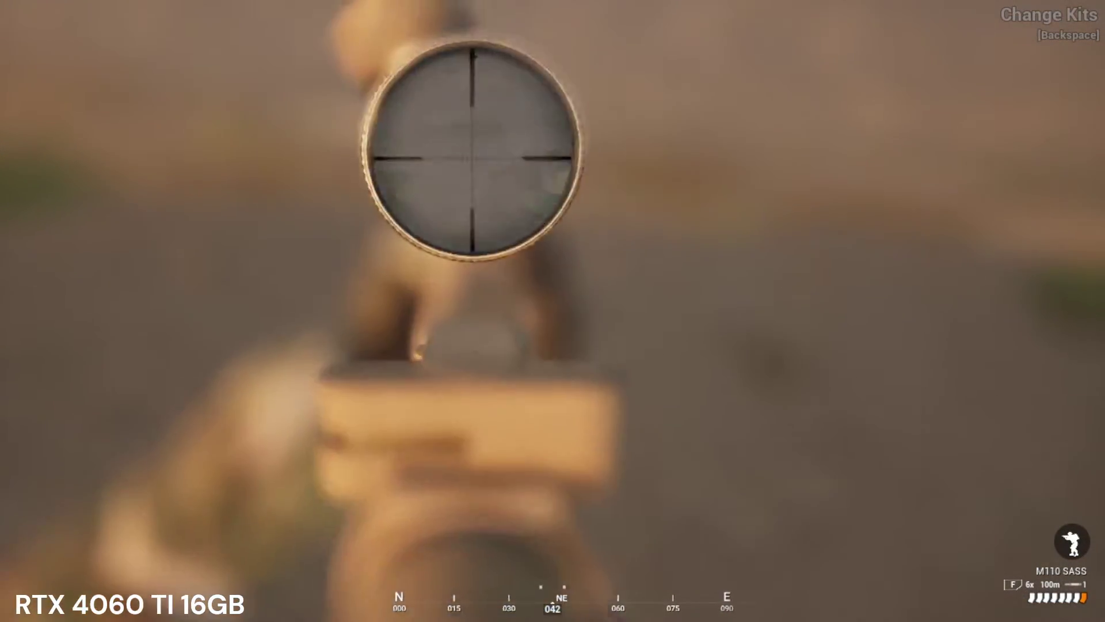
right_click(553, 310)
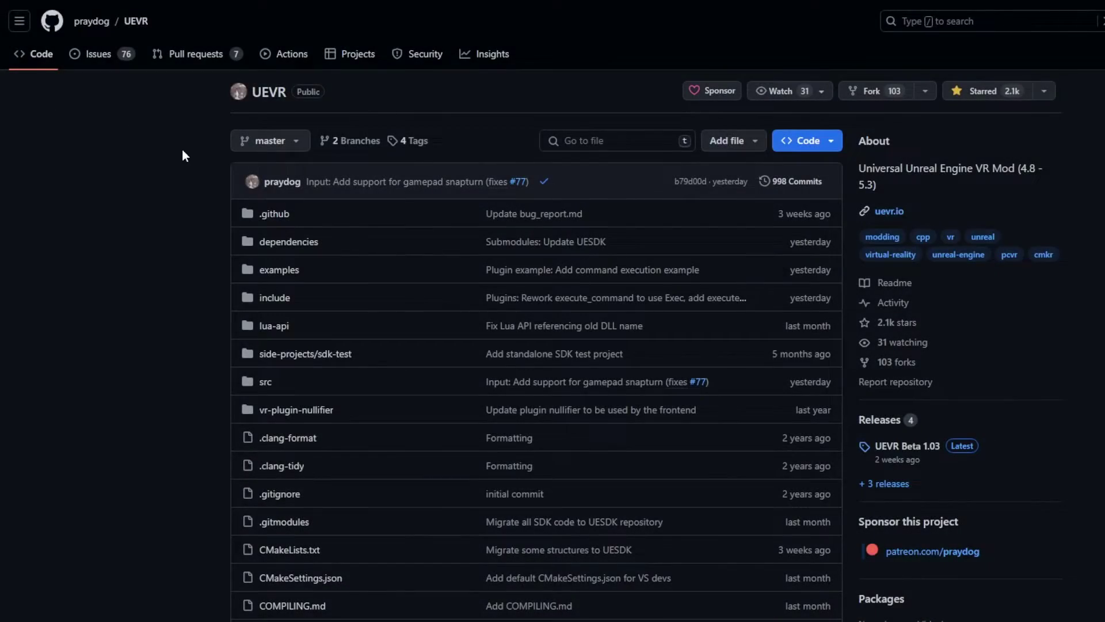
scroll(183, 154, "down", 10)
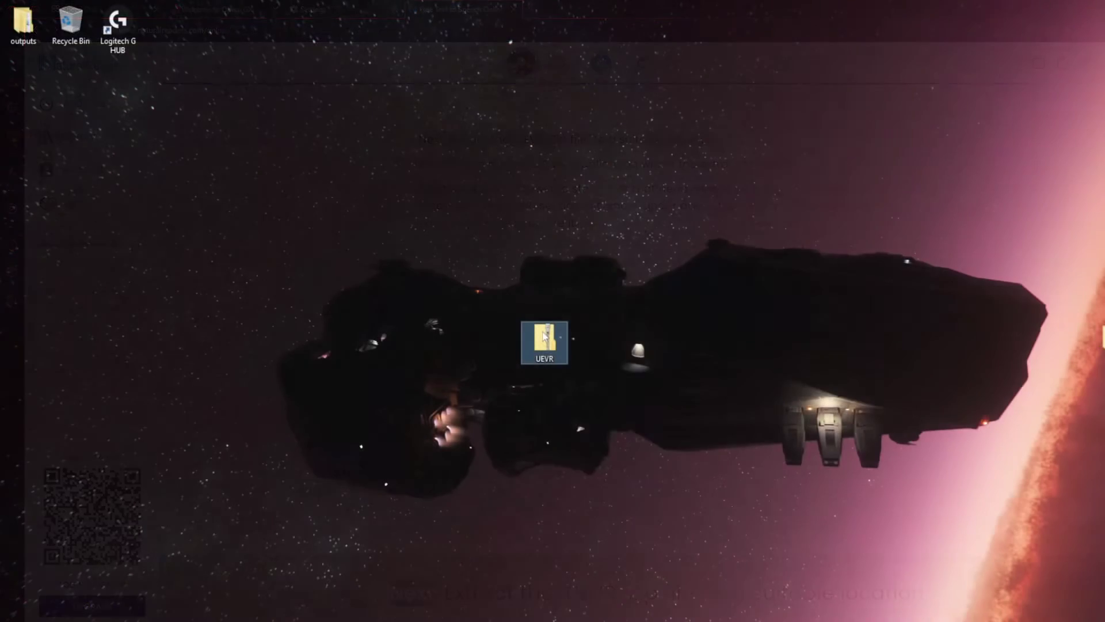
Step: Extract the UEVR archive on the desktop and run UEVRInjector.exe despite the SmartScreen block
right_click(547, 332)
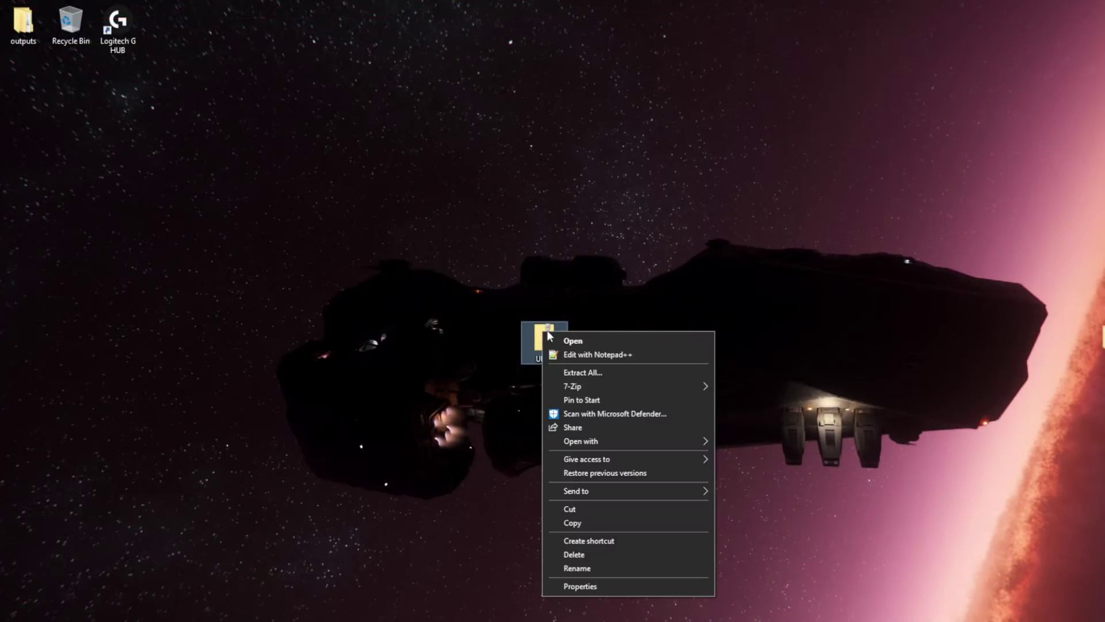
left_click(578, 373)
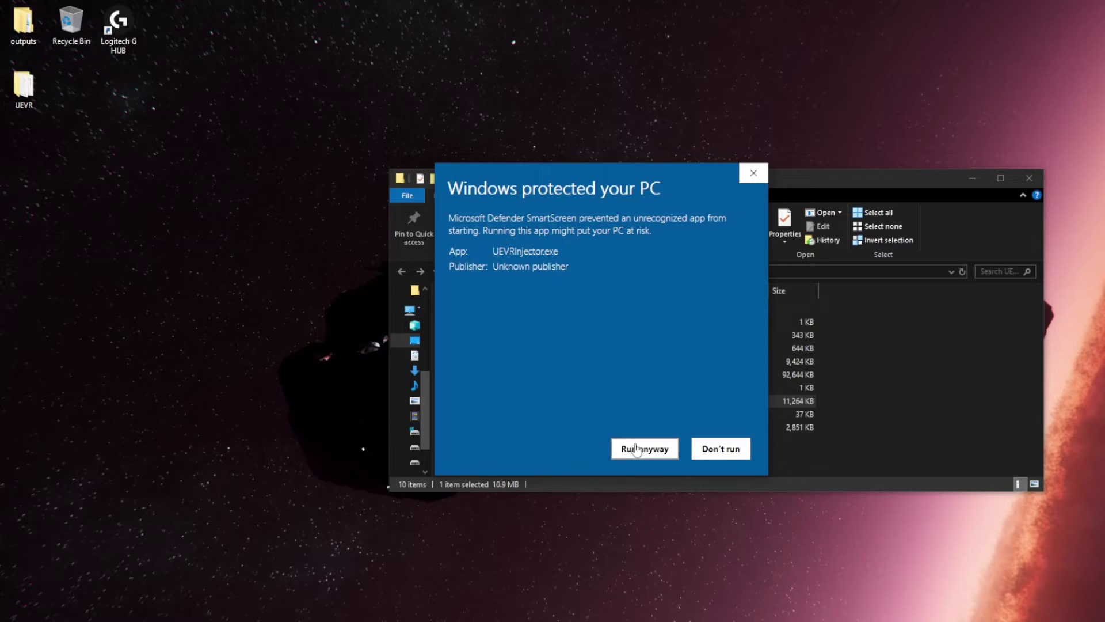
left_click(636, 448)
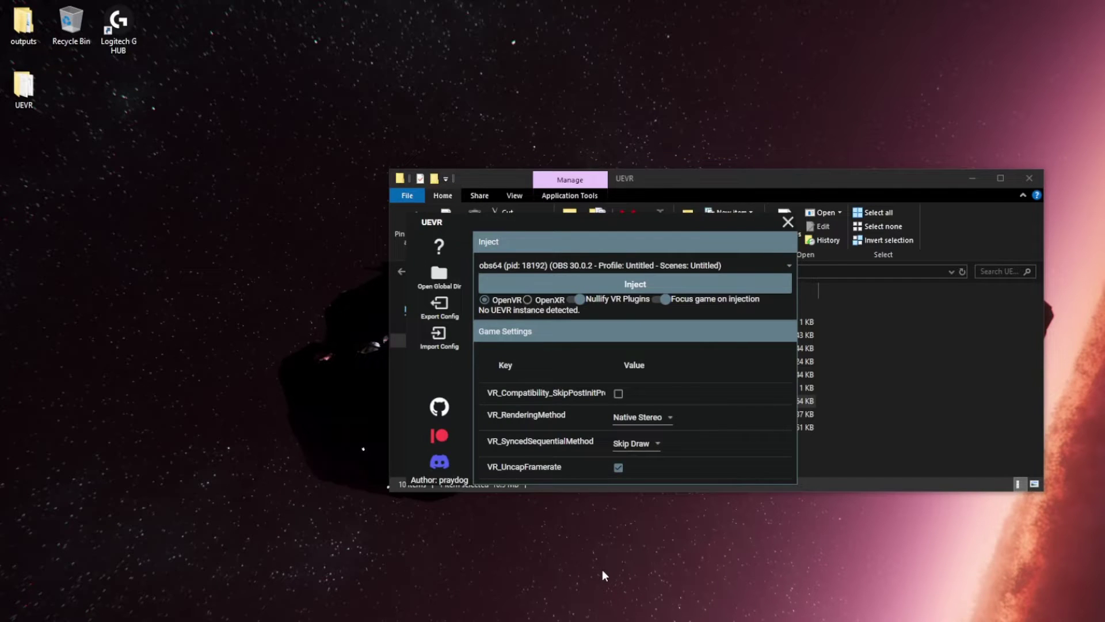
left_click_drag(621, 224, 476, 291)
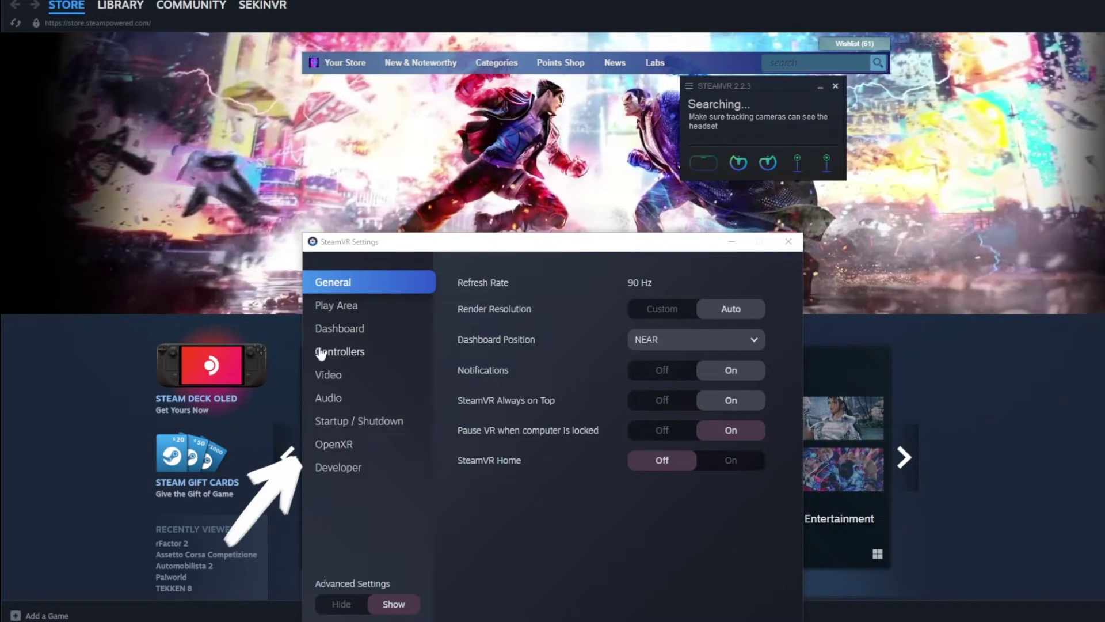
Step: Set SteamVR as the current OpenXR runtime in the SteamVR settings
left_click(336, 450)
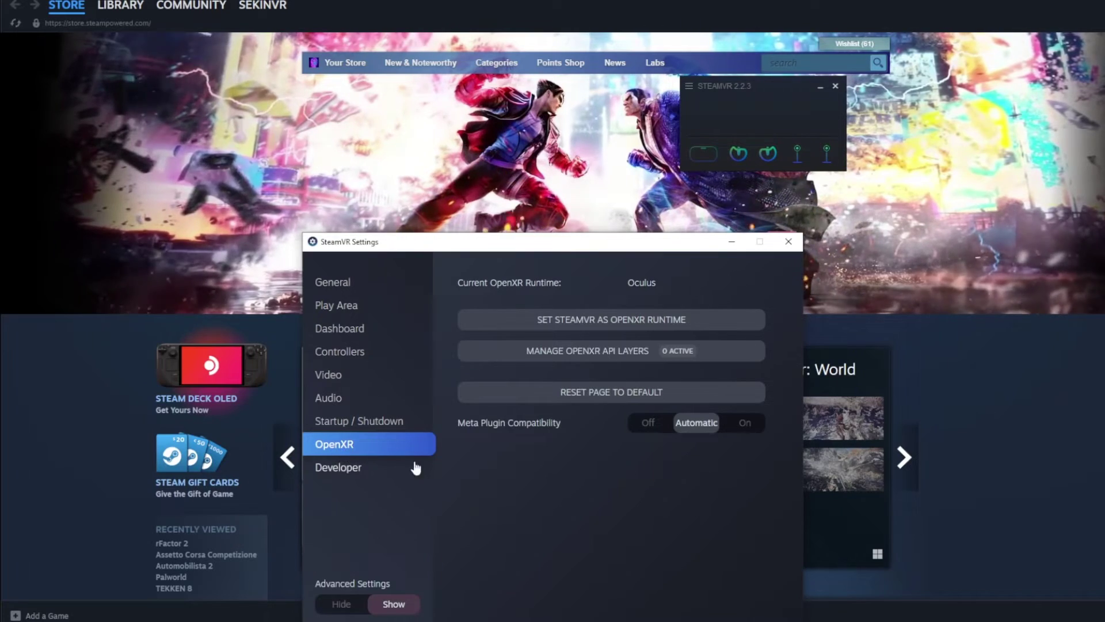
left_click(667, 321)
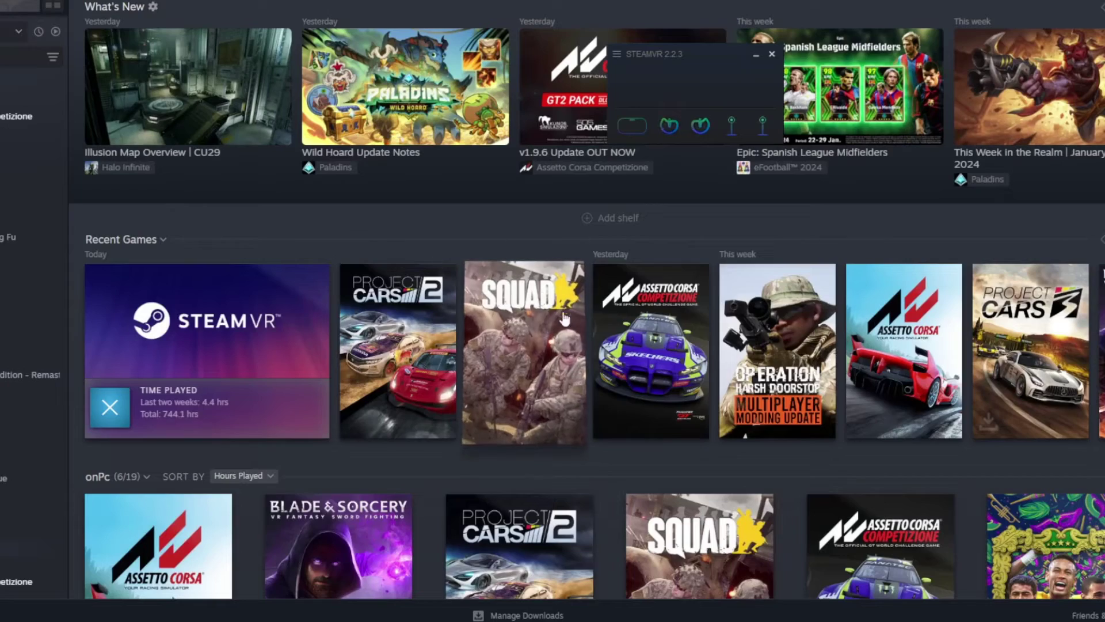
left_click(563, 320)
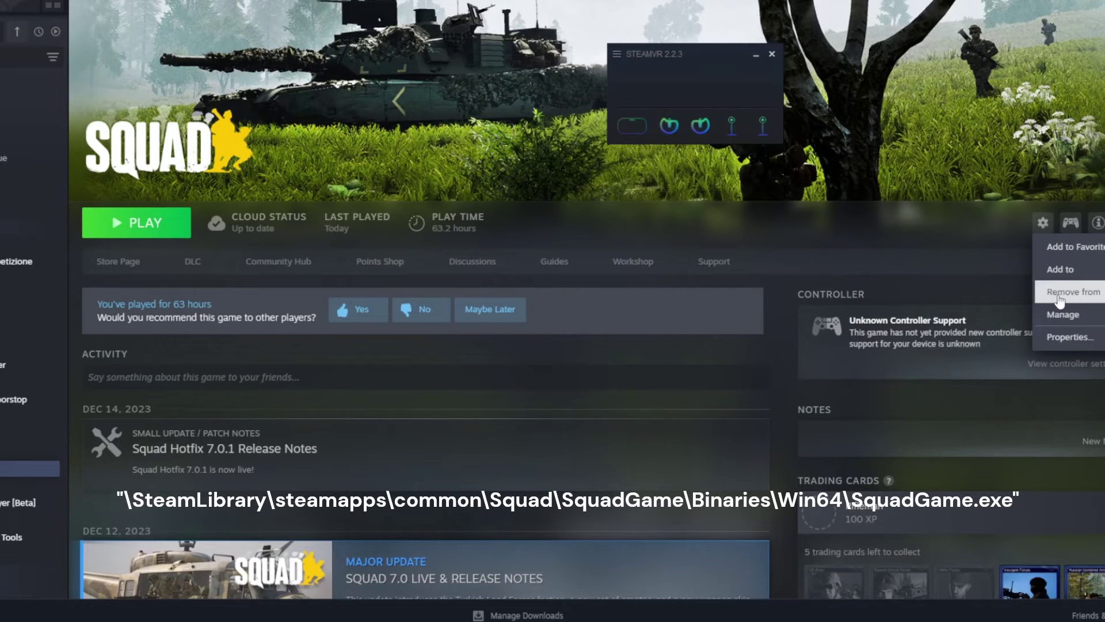
Step: Browse Squad's local files to SquadGame\Binaries\Win64 and select the SquadGame application
mouse_move(1066, 326)
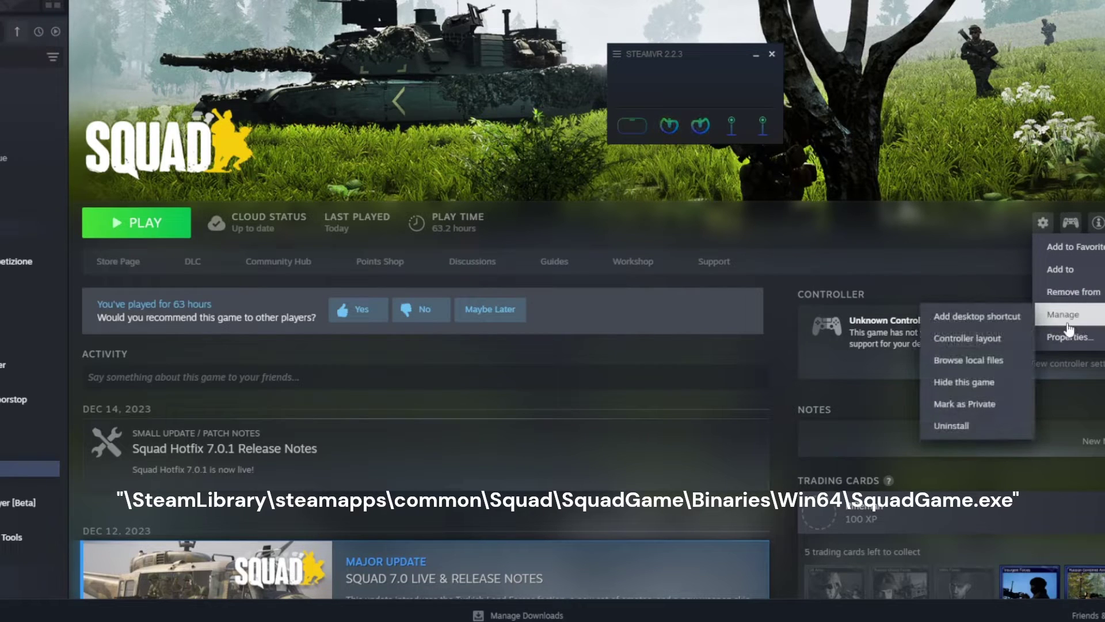
left_click(990, 362)
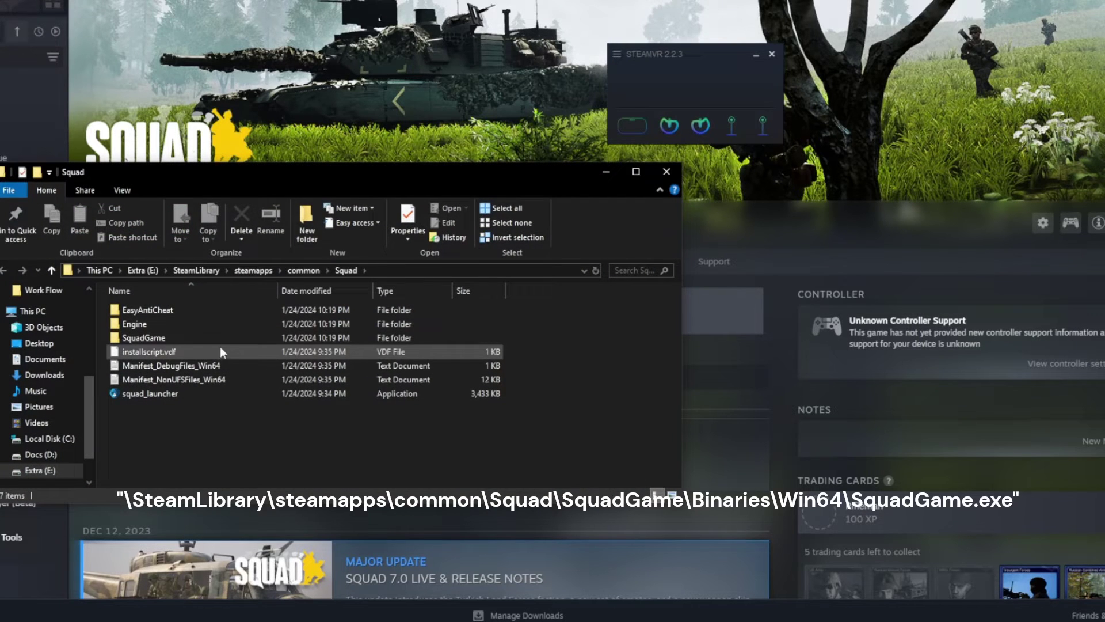
double_click(185, 336)
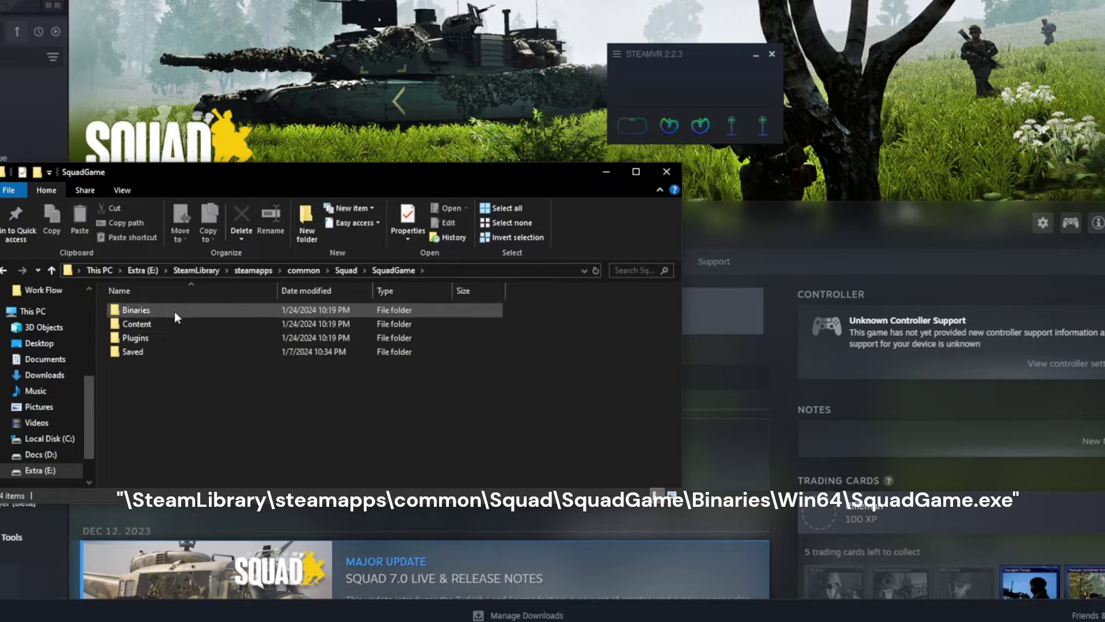
double_click(174, 312)
double_click(164, 320)
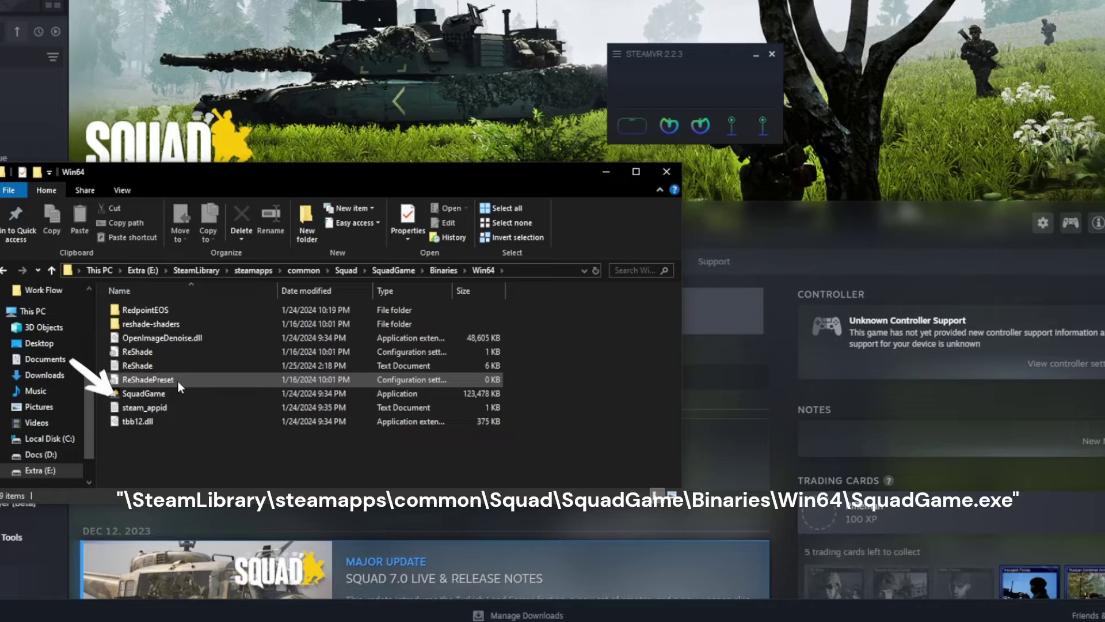
left_click(168, 393)
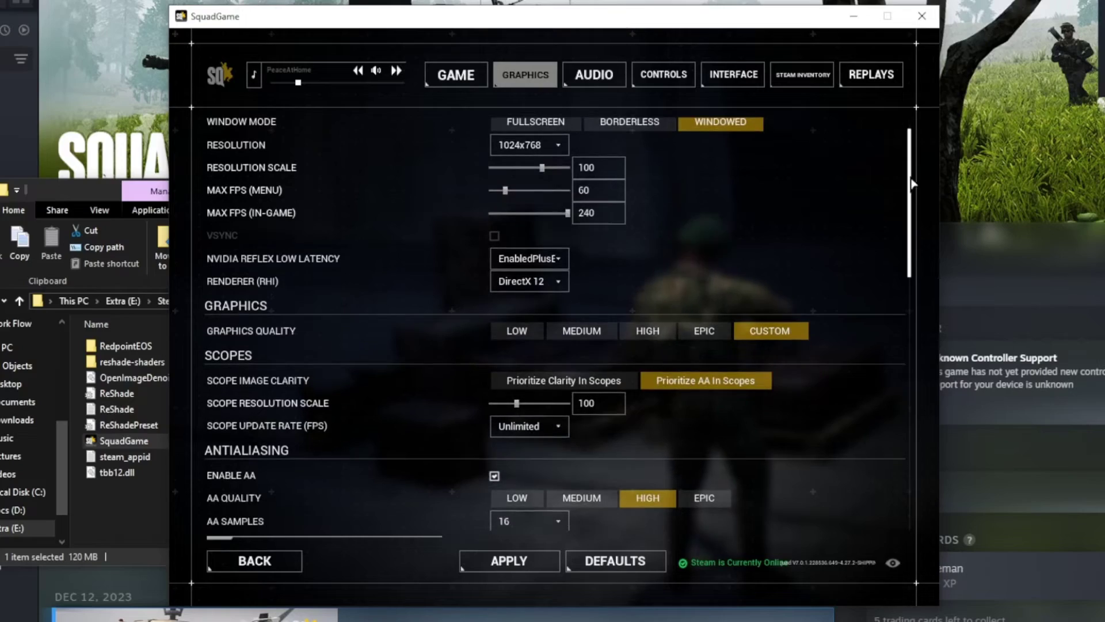
Step: Review Squad's graphics settings from resolution scale and antialiasing down to post processing and color grading
scroll(928, 223, "down", 3)
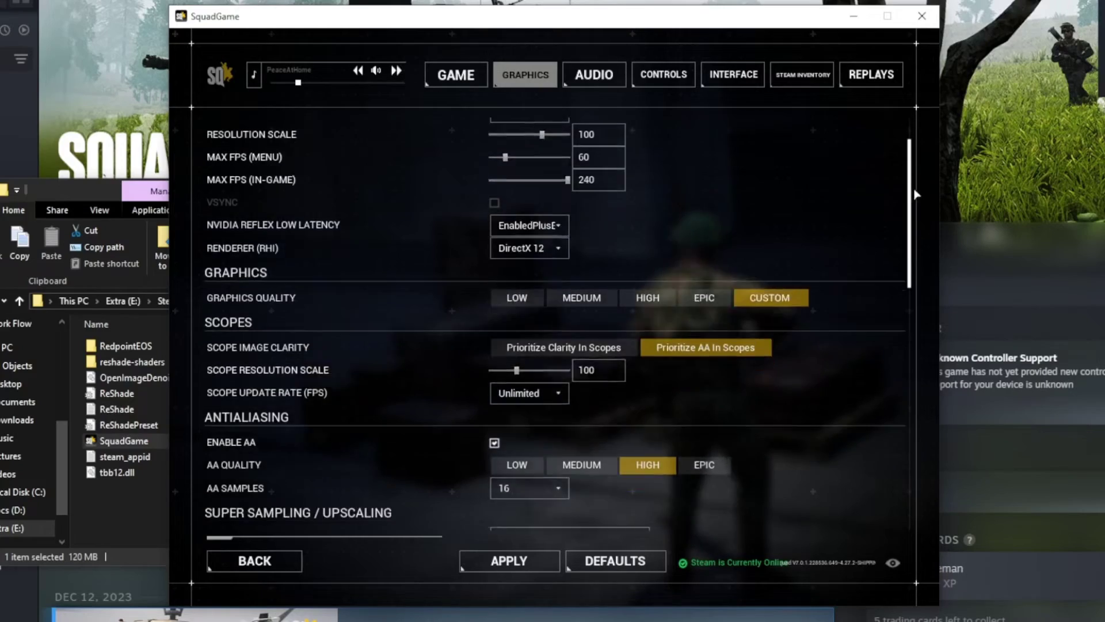
scroll(927, 223, "down", 5)
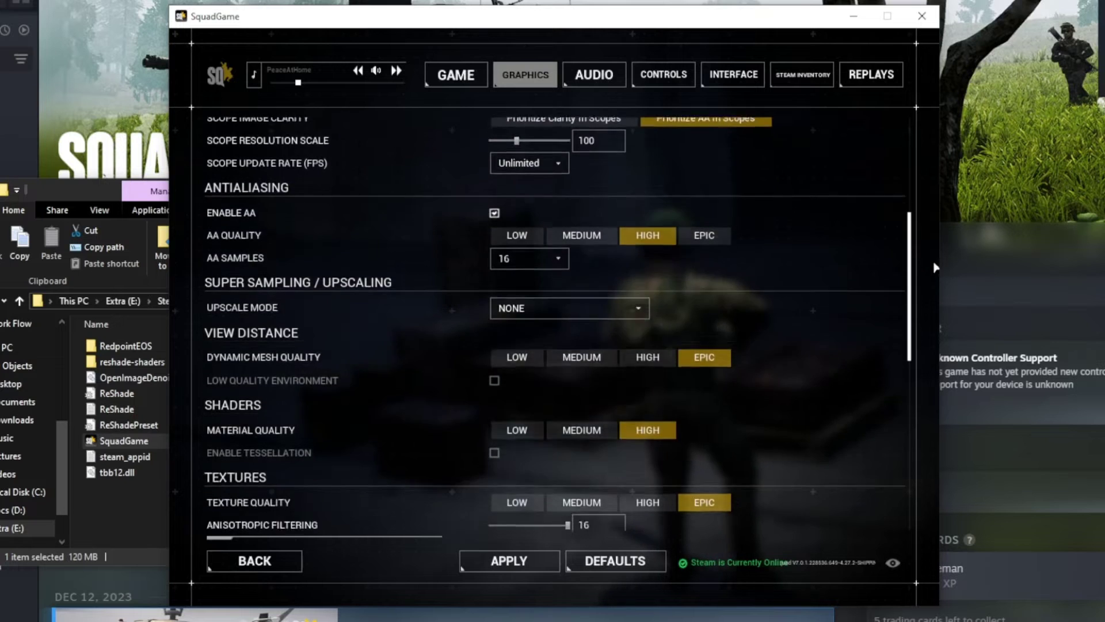
scroll(935, 305, "down", 8)
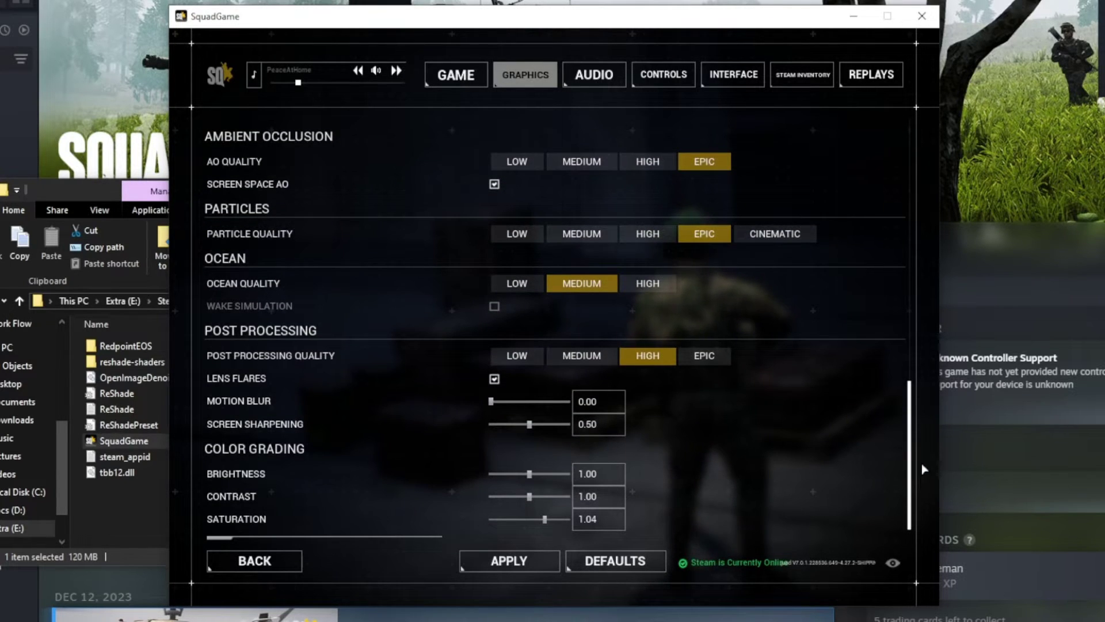
left_click_drag(923, 432, 908, 155)
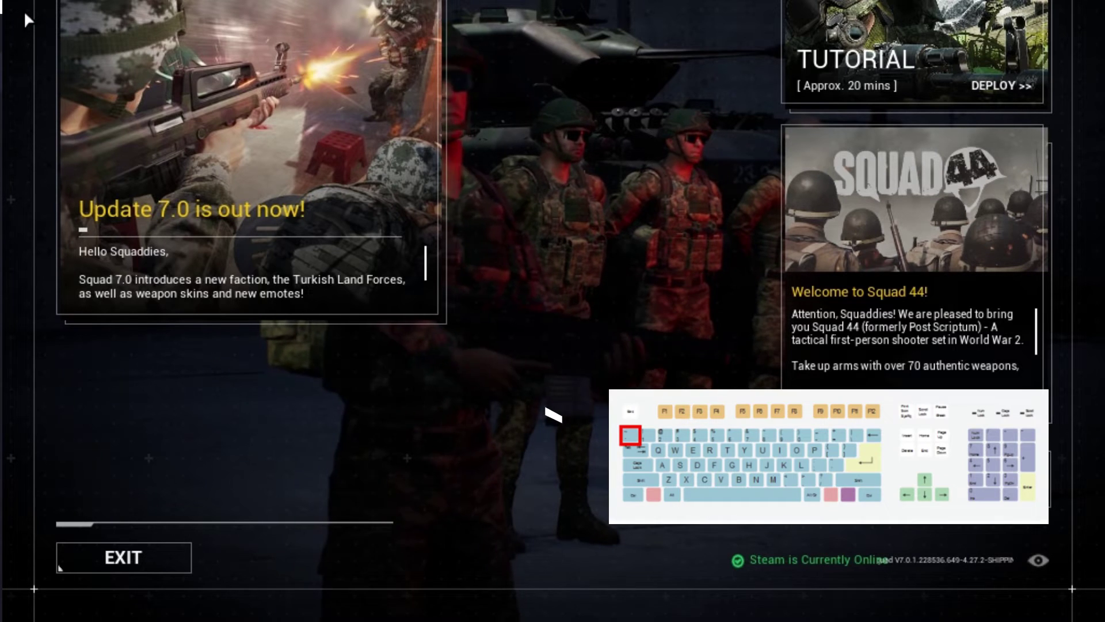
Step: Open the game console and look up the AdminChangeLayer command among the suggestions for "ad"
key("grave")
type("ad")
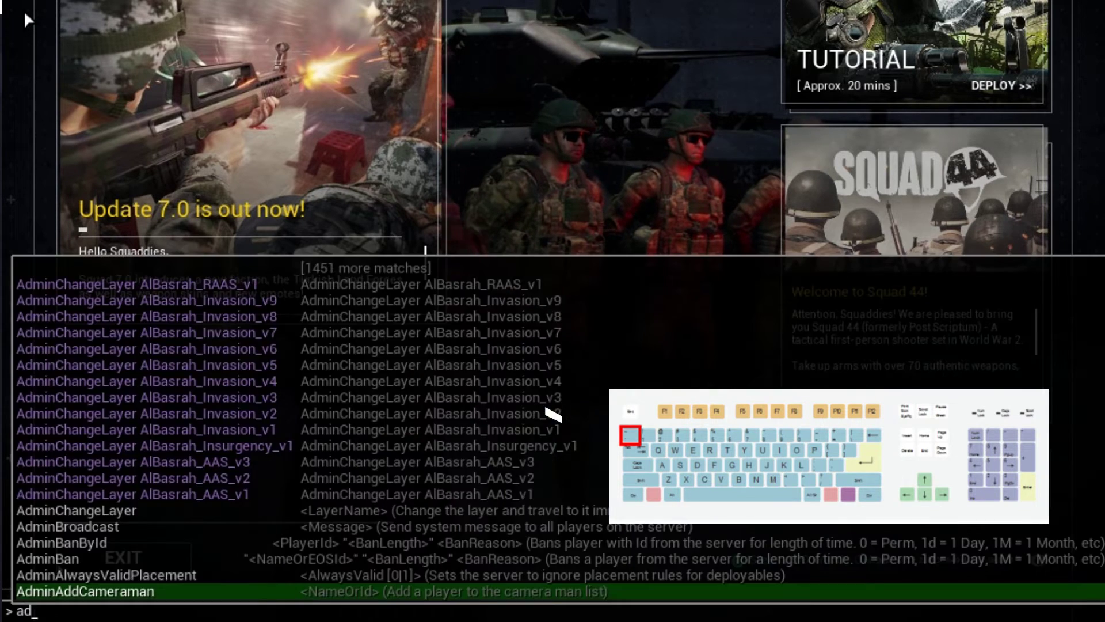
key("Up")
key("Up")
key("Up")
key("Up")
key("Up")
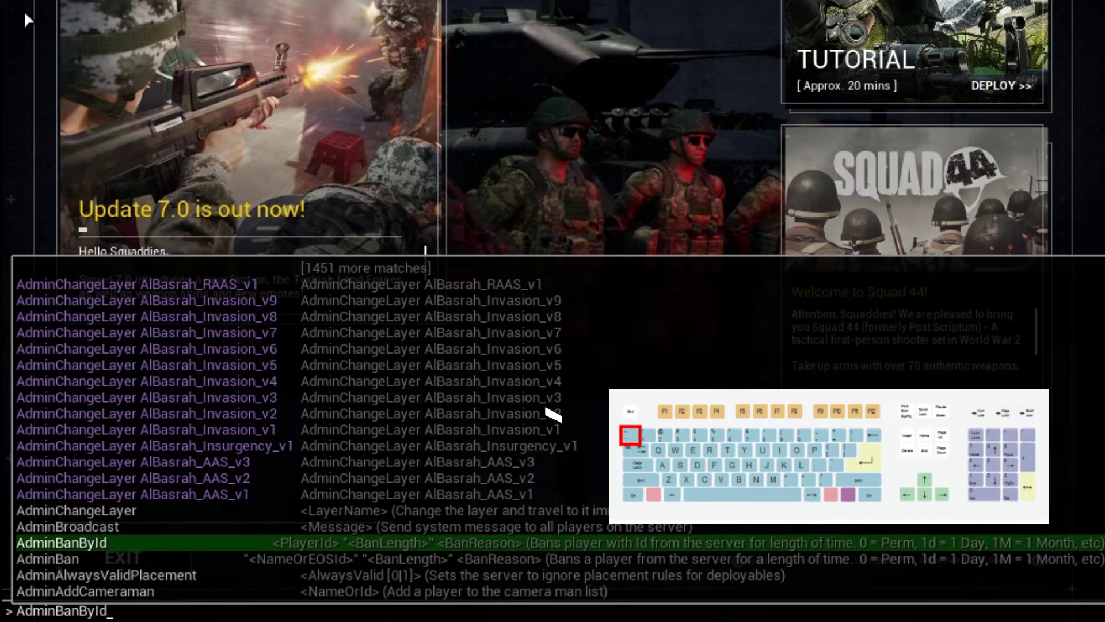
type("ch")
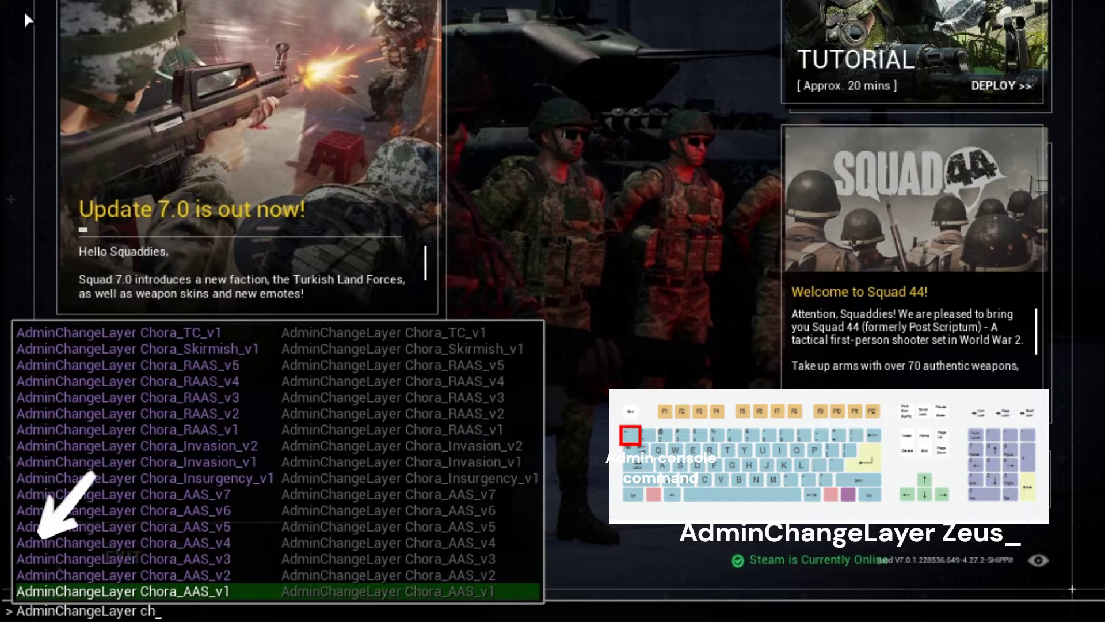
key("BackSpace")
key("BackSpace")
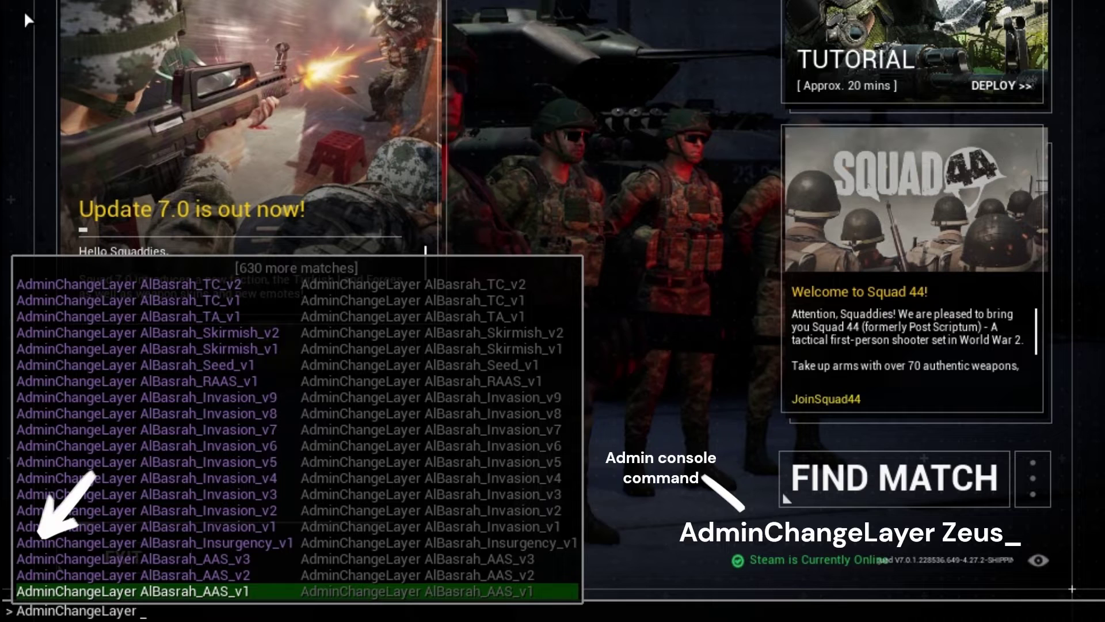
Step: Filter the AdminChangeLayer suggestions by "z" and load the Zeus_Kohat layer
type("z")
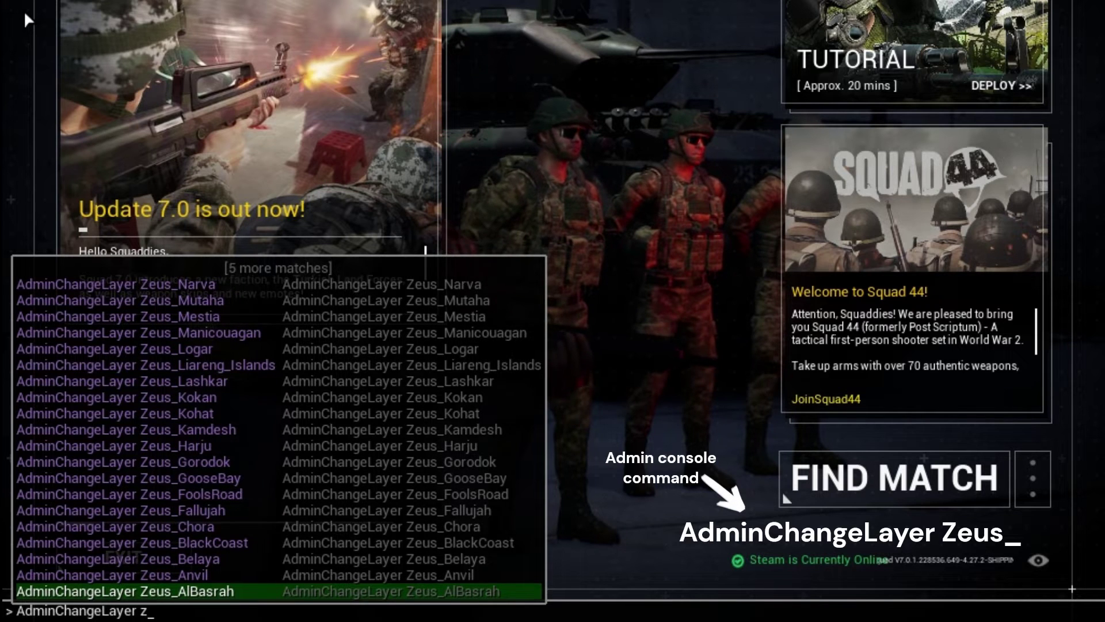
key("Up")
key("Up")
key("Up")
key("Up")
key("Up")
key("Up")
key("Up")
key("Up")
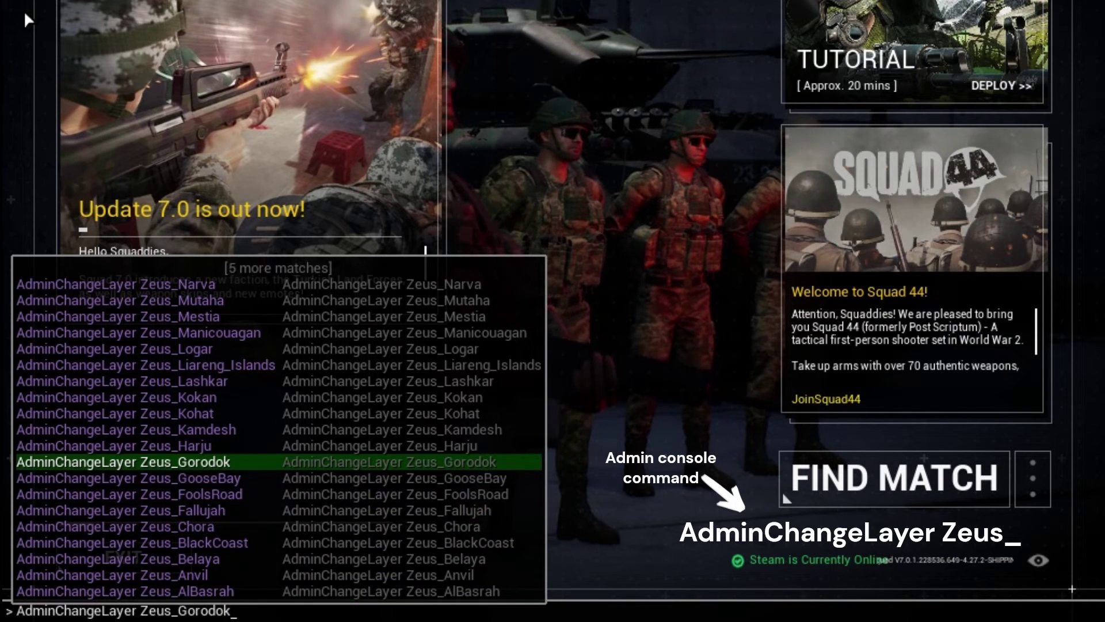
key("Down")
key("Down")
key("Down")
key("Down")
key("Down")
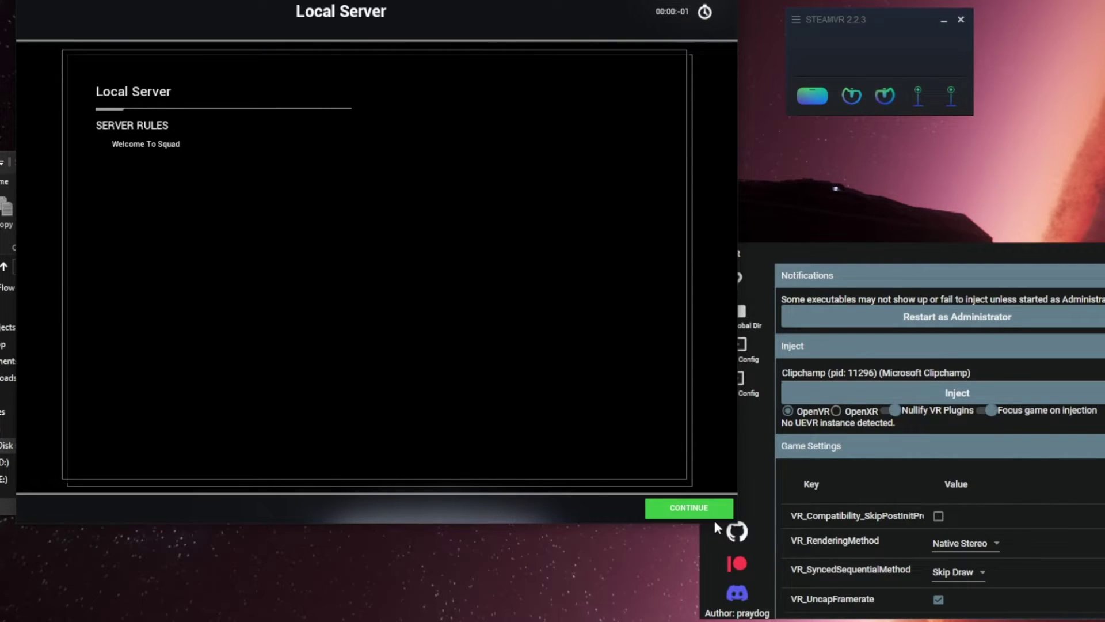
Step: Accept the server rules, join the United States Army team, and pick a United States Army role from the faction list
left_click(694, 508)
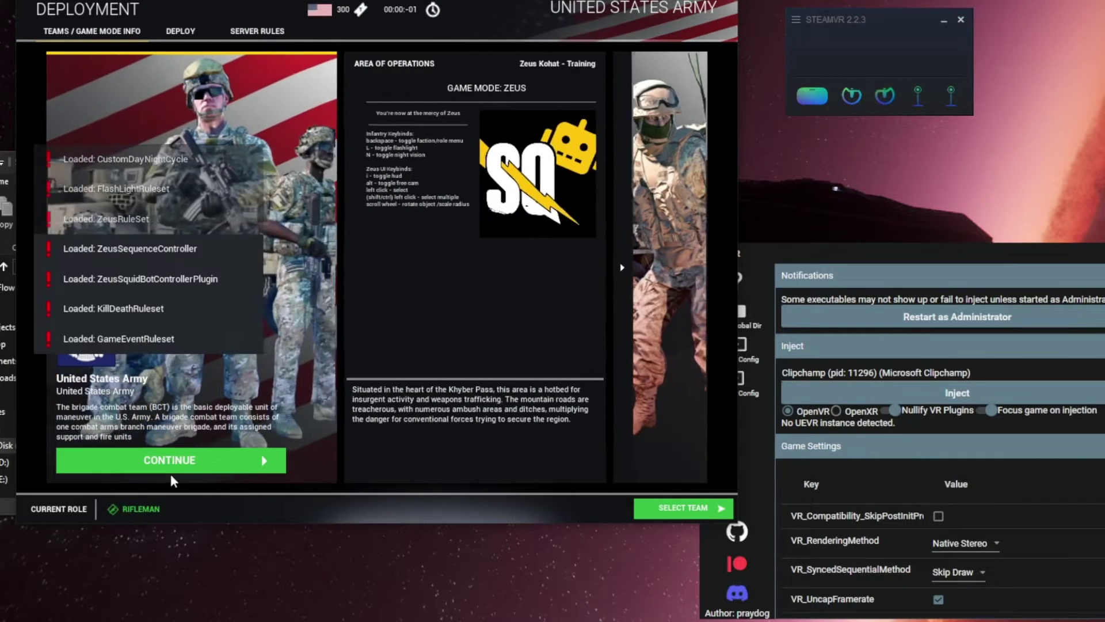
left_click(167, 463)
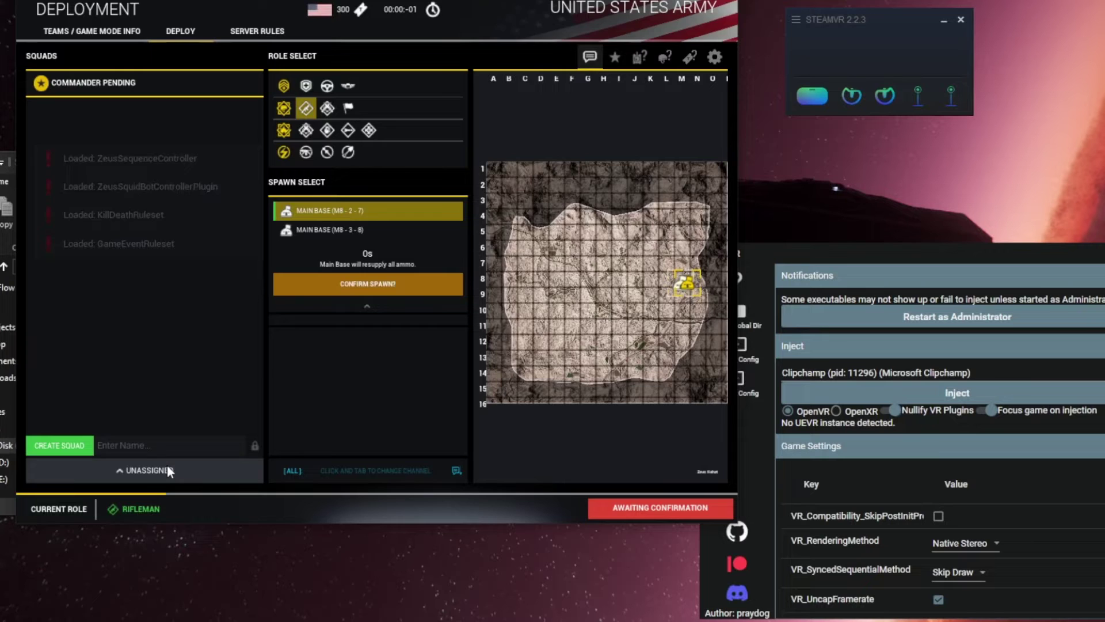
scroll(167, 466, "down", 3)
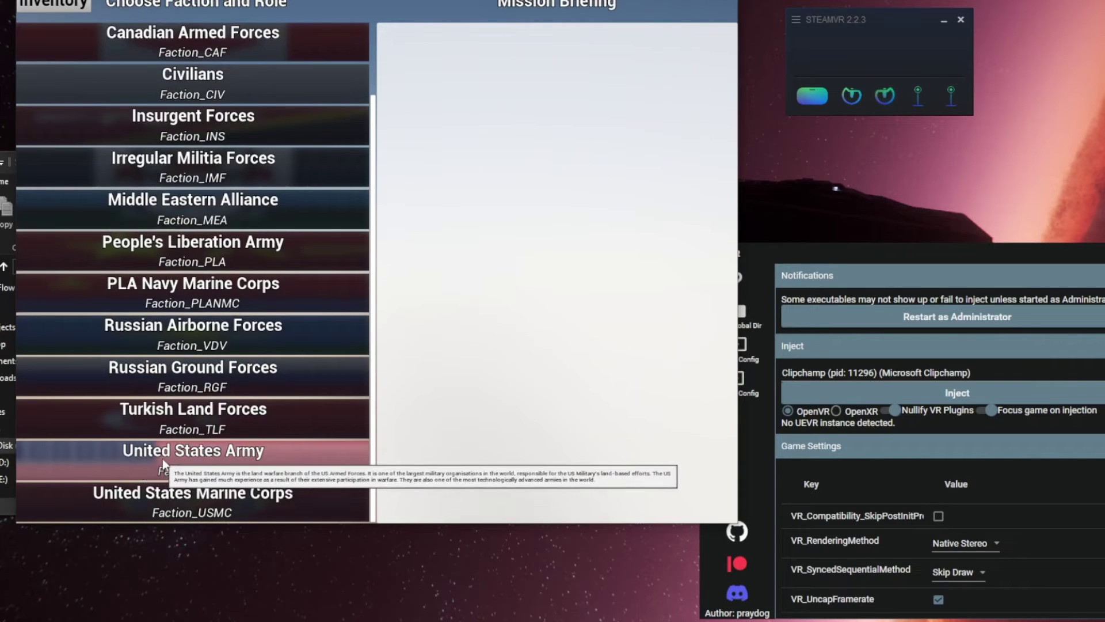
left_click(162, 459)
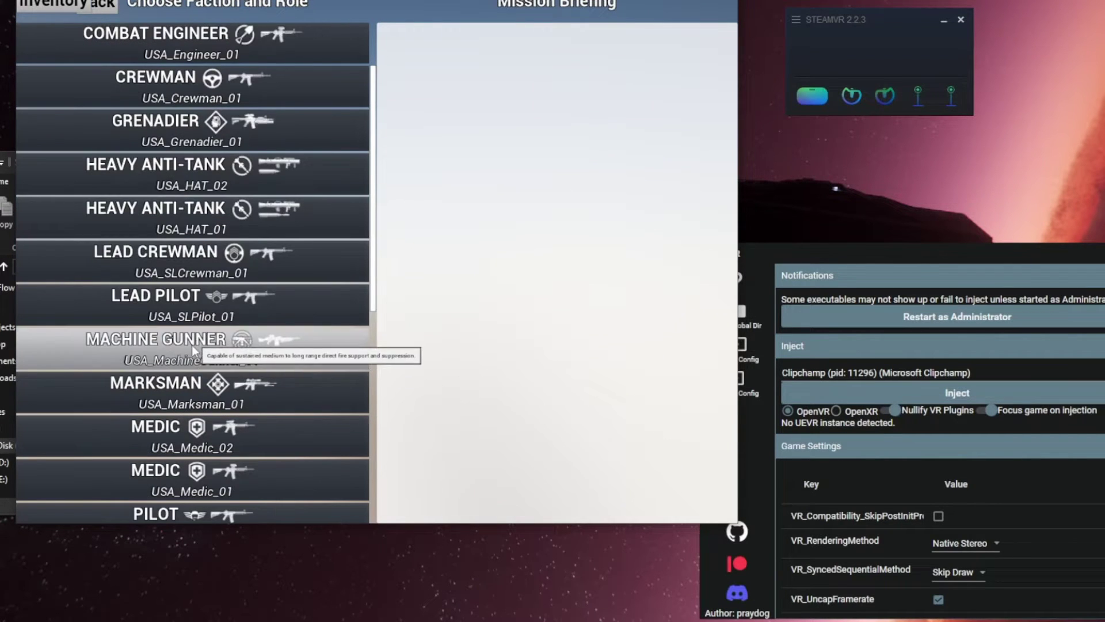
scroll(172, 253, "down", 5)
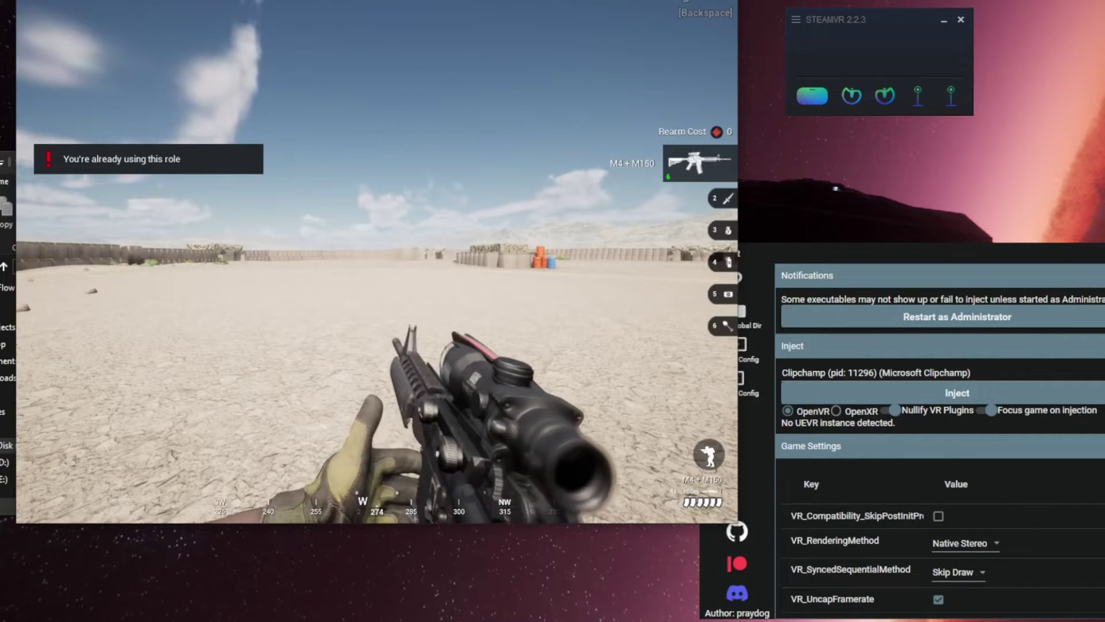
Step: Enter the Zeus interface, load the locally saved TANKS scenario for Zeus_Kohat, and return to the soldier view
right_click(377, 257)
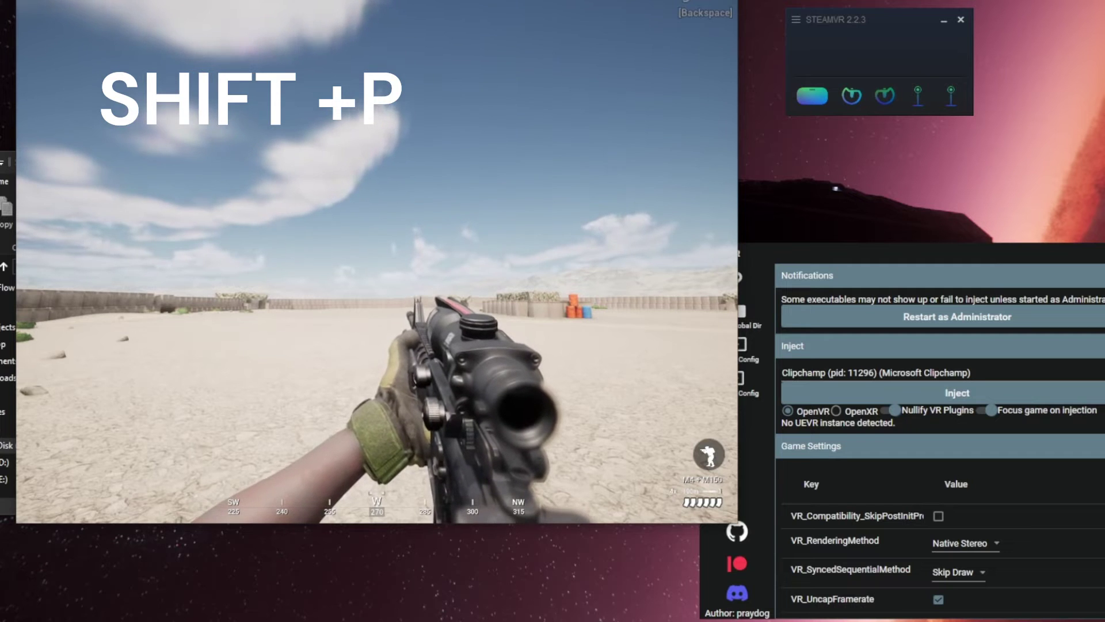
key("shift+p")
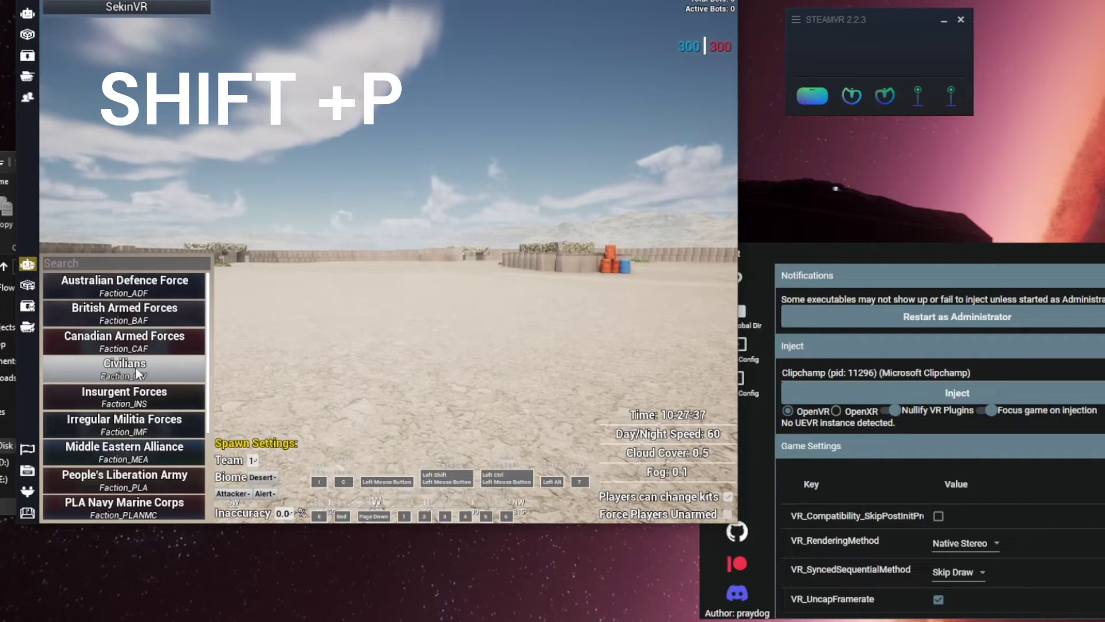
left_click(27, 472)
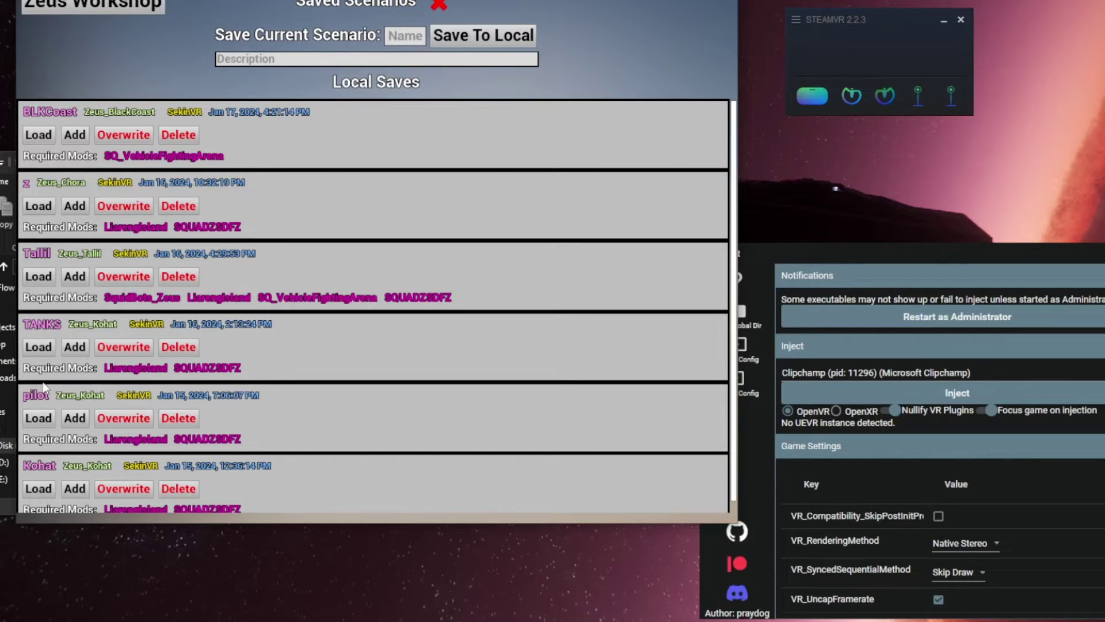
left_click(37, 352)
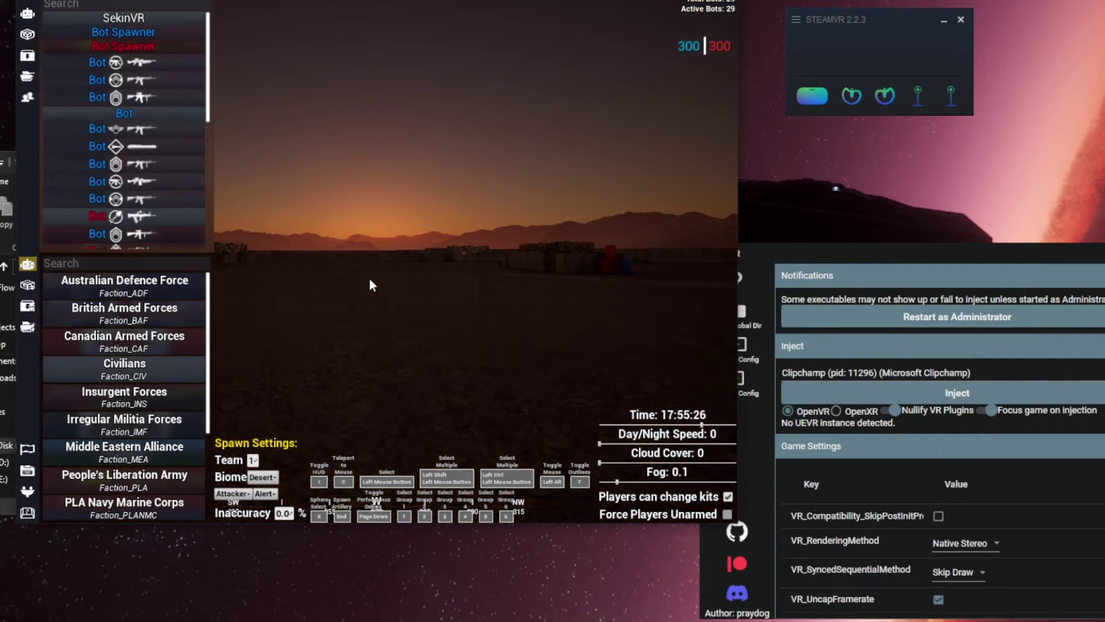
key("BackSpace")
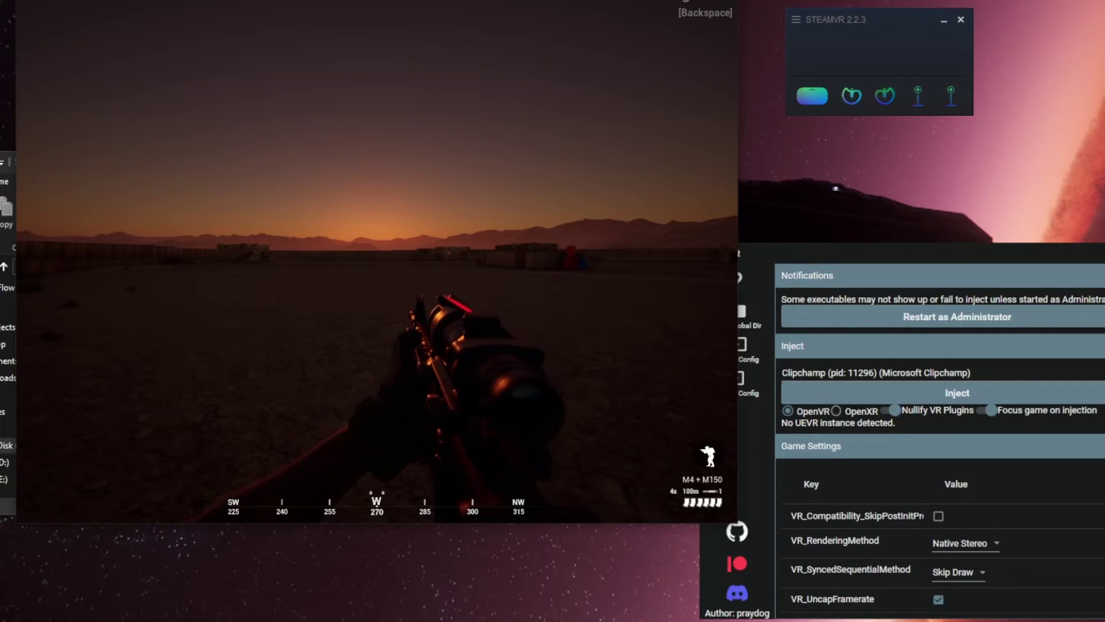
Step: Switch to UEVR, choose the SquadGame process as the injection target, and set the runtime to OpenXR
key("alt+Tab")
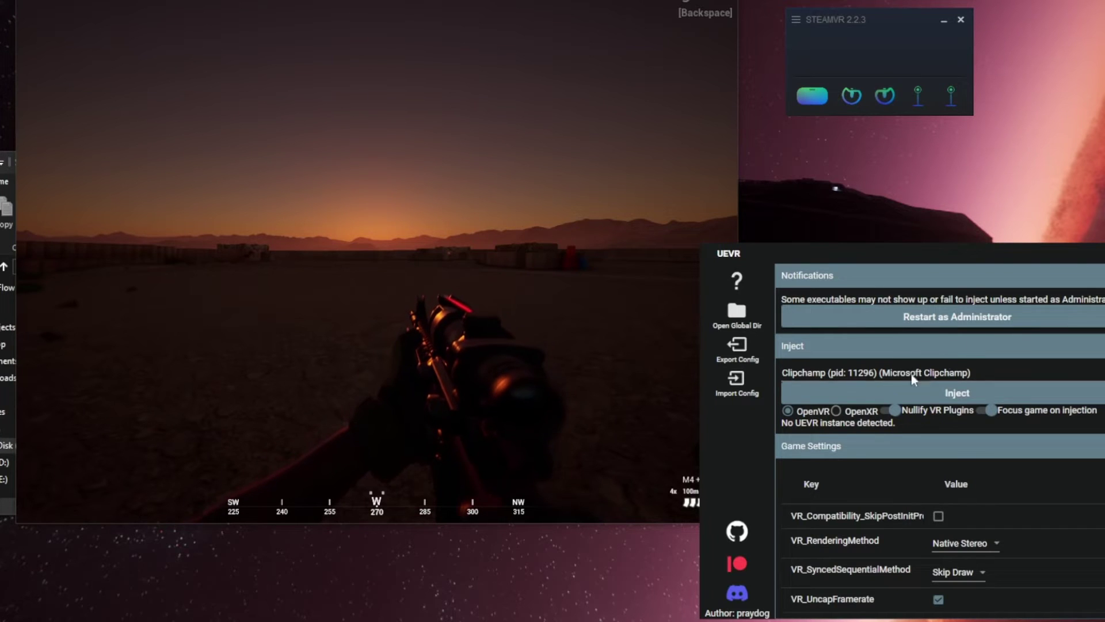
left_click(925, 373)
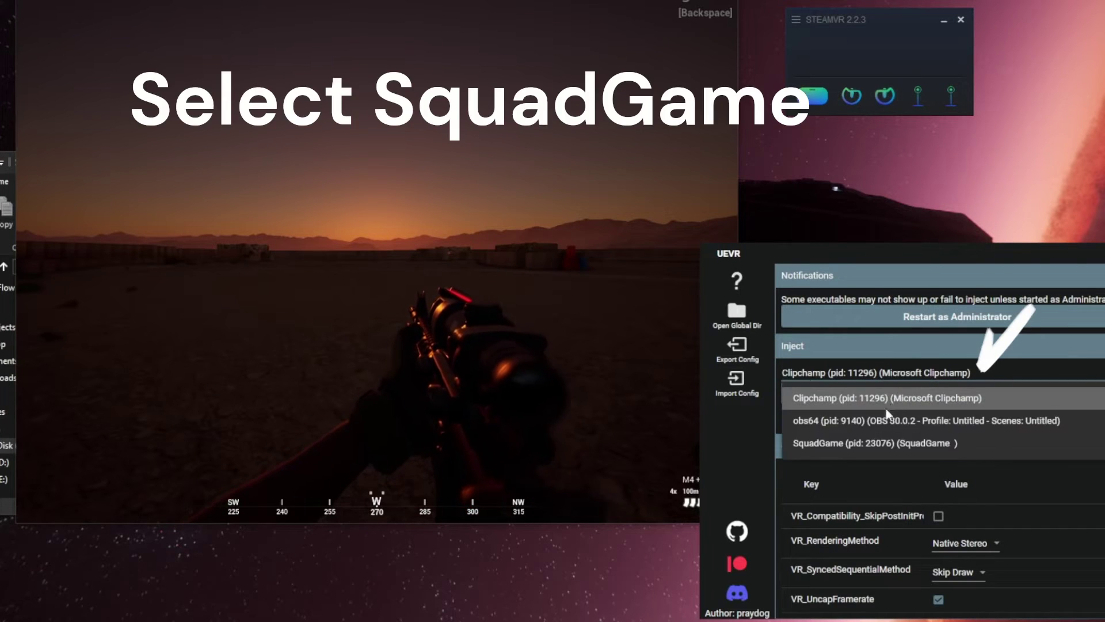
left_click(841, 447)
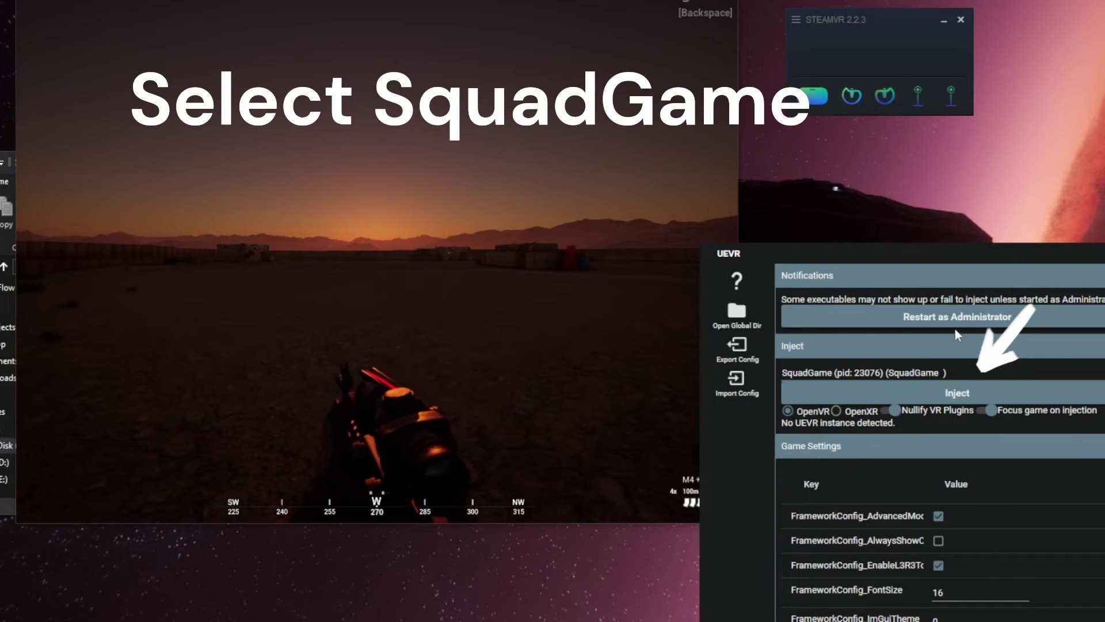
left_click(836, 411)
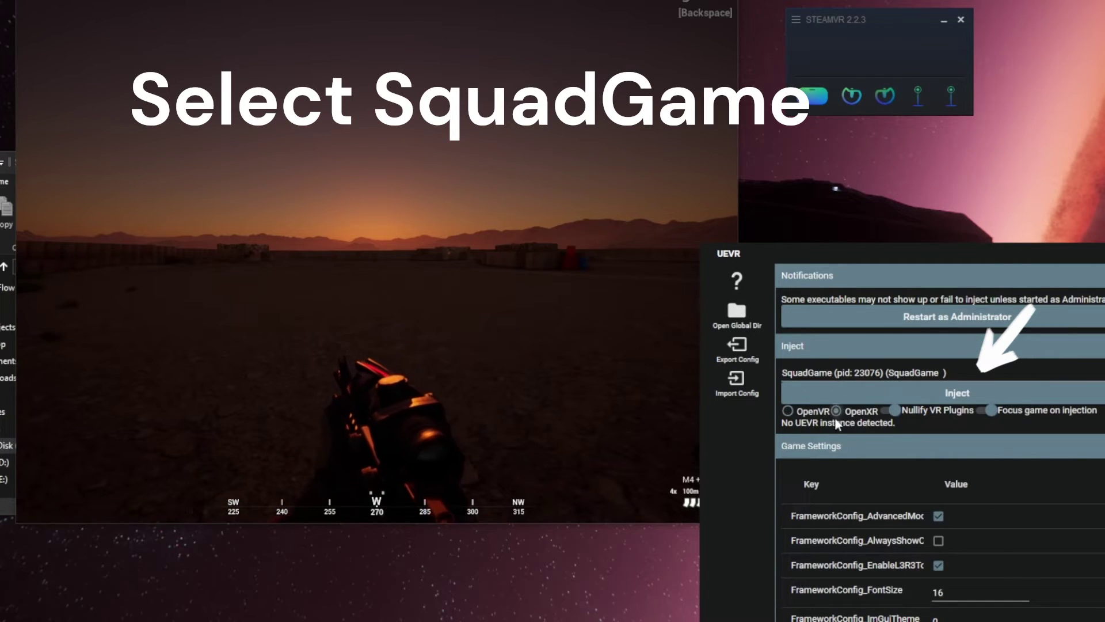
left_click(903, 393)
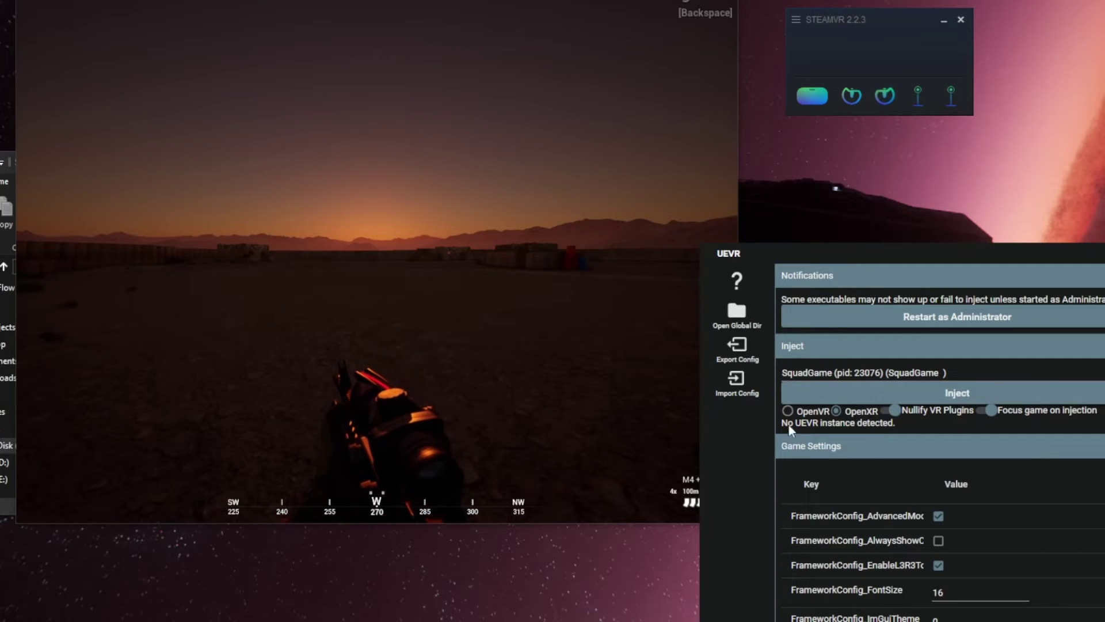
Step: Import the SquadGame zip configuration from the UnrealVRMod\ExportedConfigs folder into UEVR
left_click(734, 383)
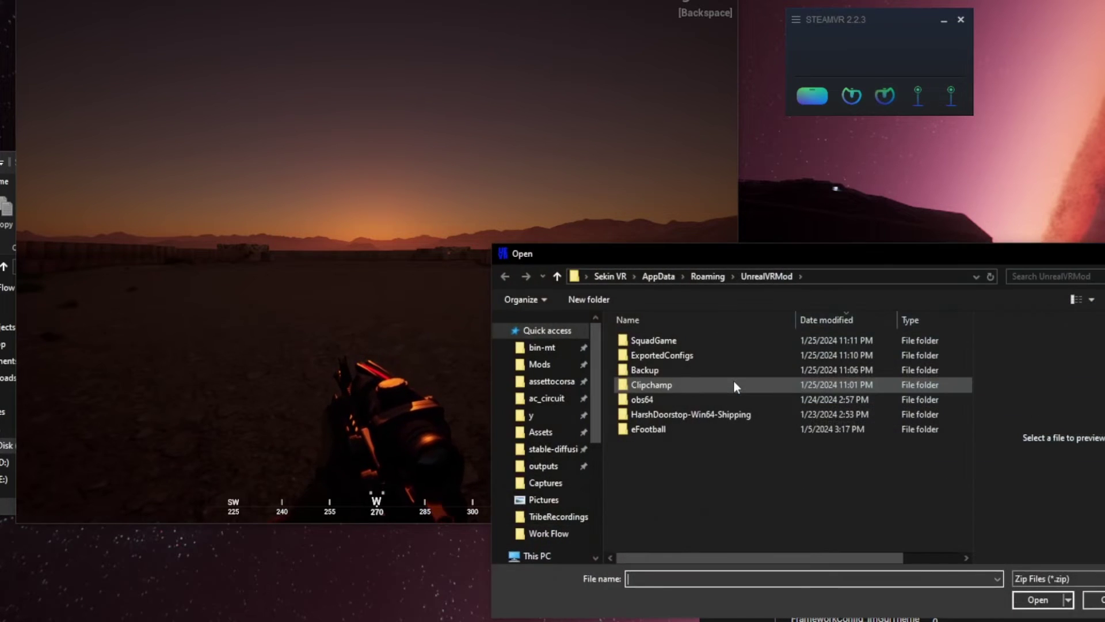
double_click(657, 355)
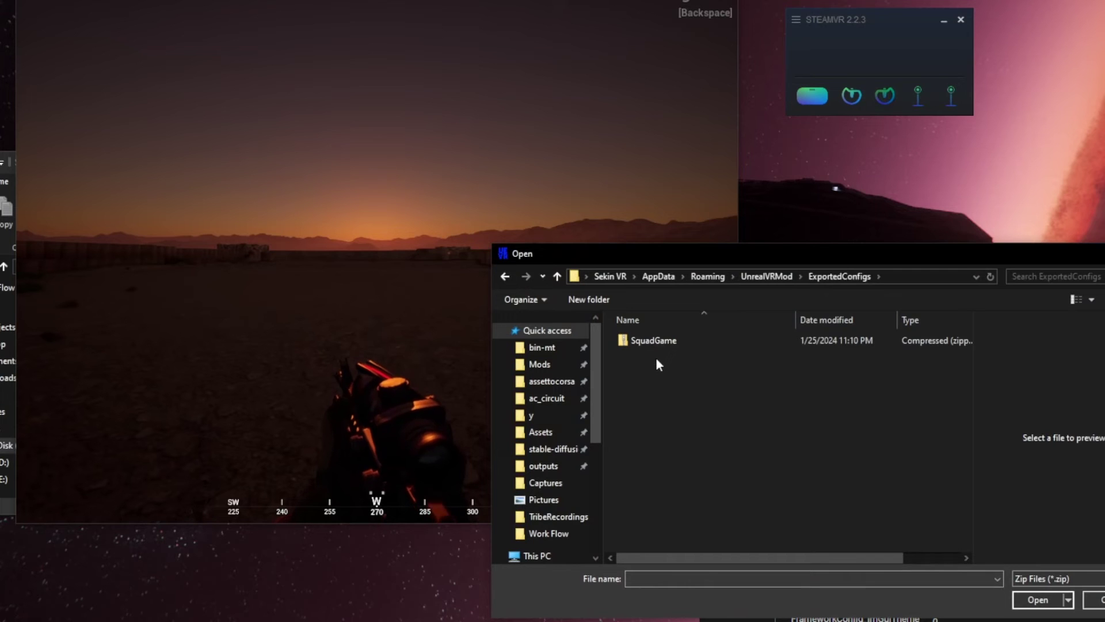
left_click(661, 341)
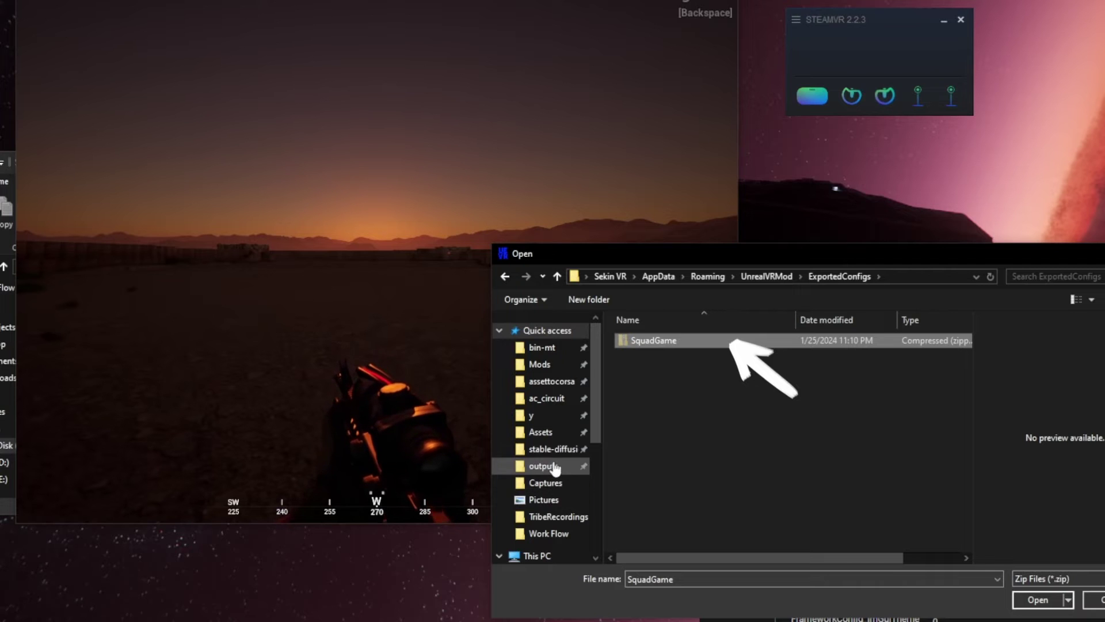
scroll(550, 469, "down", 3)
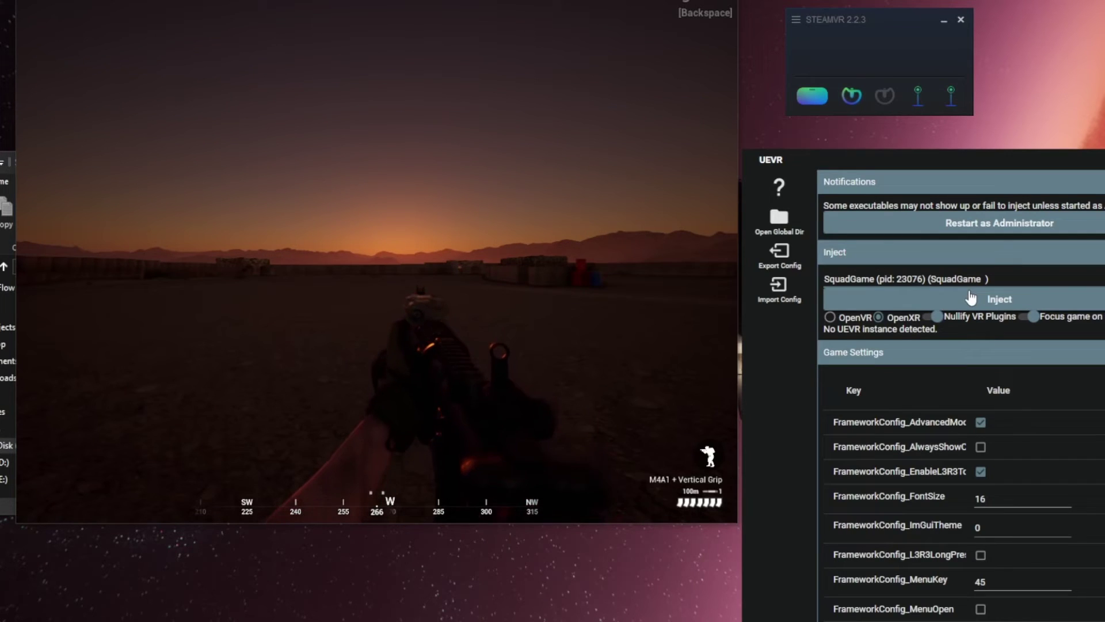
Step: Inject UEVR into the SquadGame process and close its in-game overlay menu
left_click(970, 297)
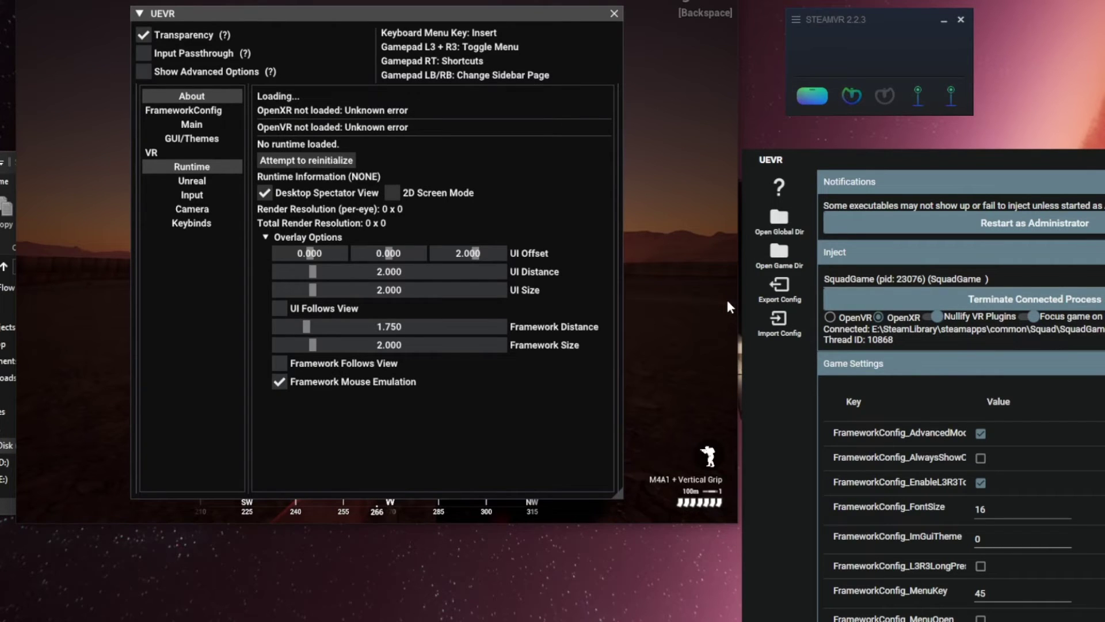
key("Insert")
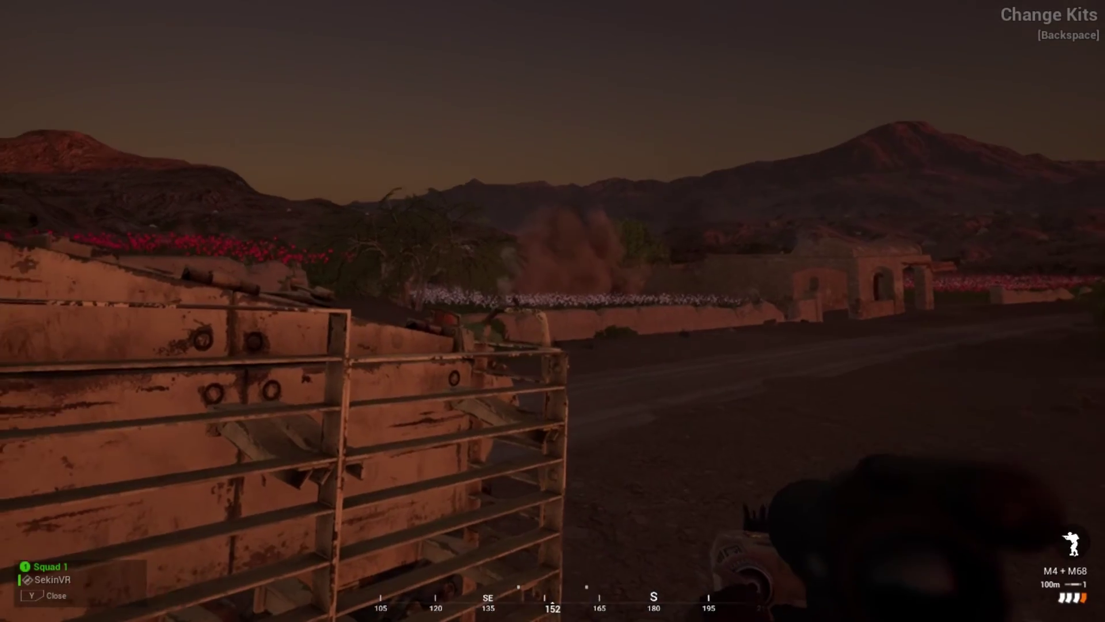
key("d")
key("a")
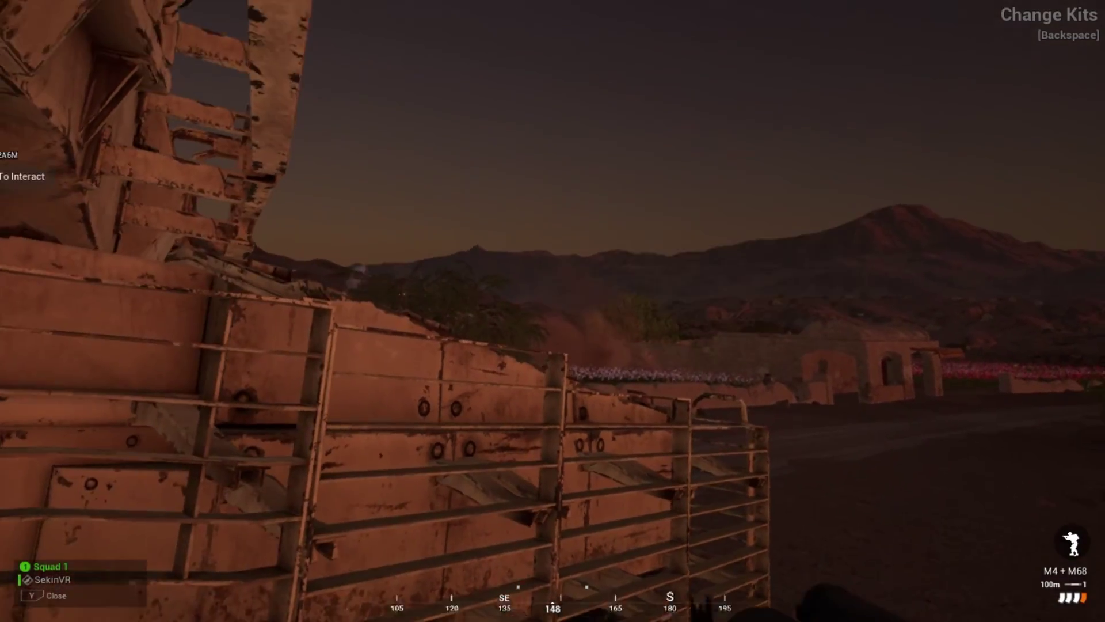
key("d")
right_click(552, 310)
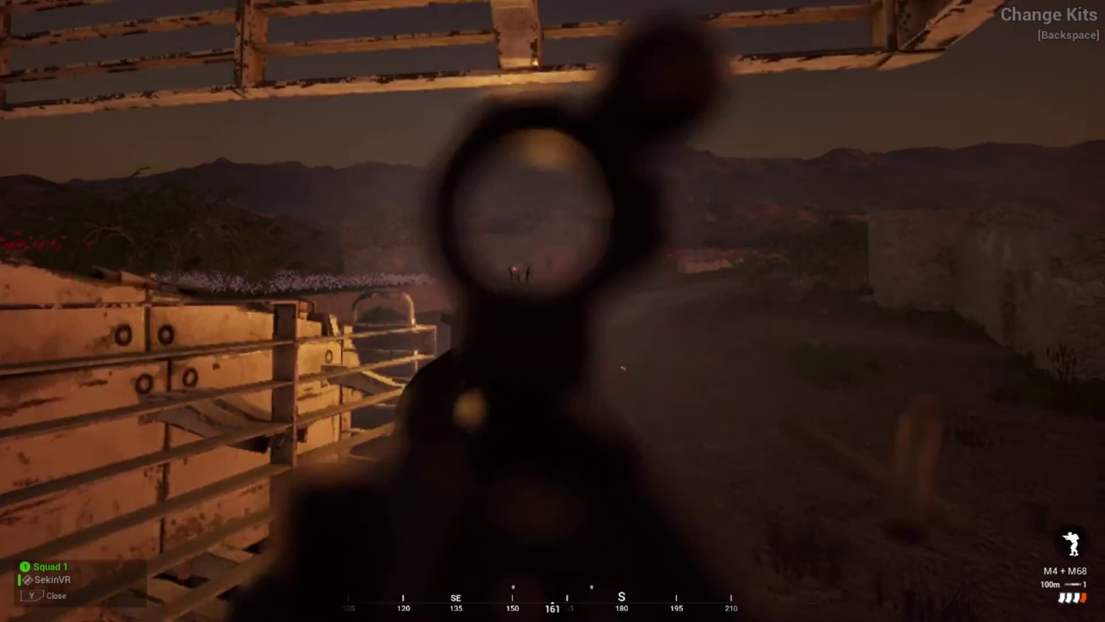
left_click(552, 311)
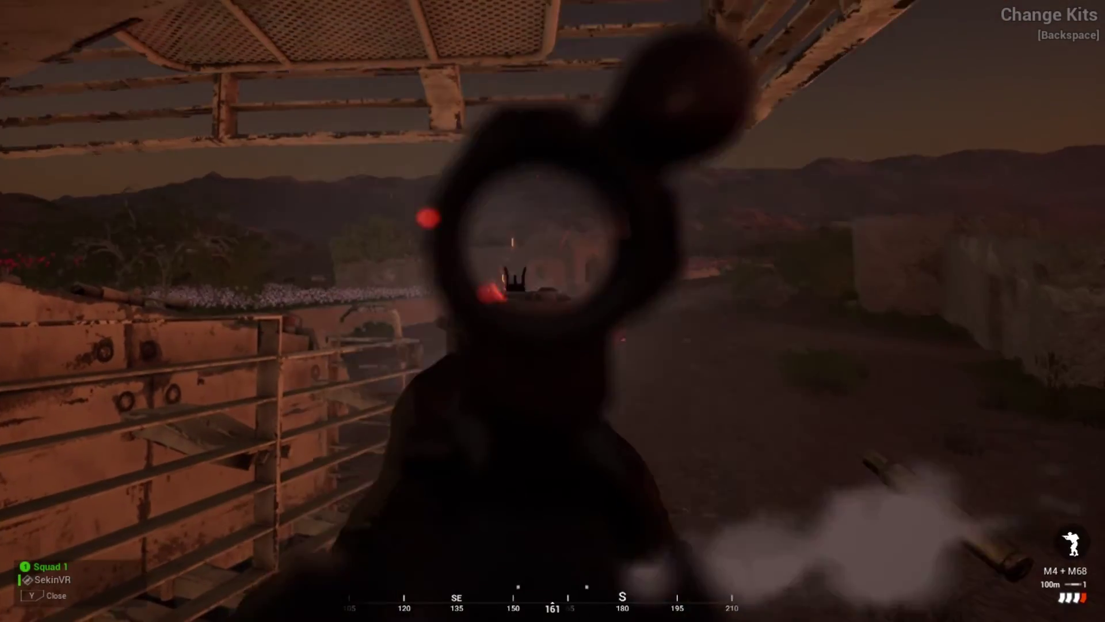
left_click(552, 311)
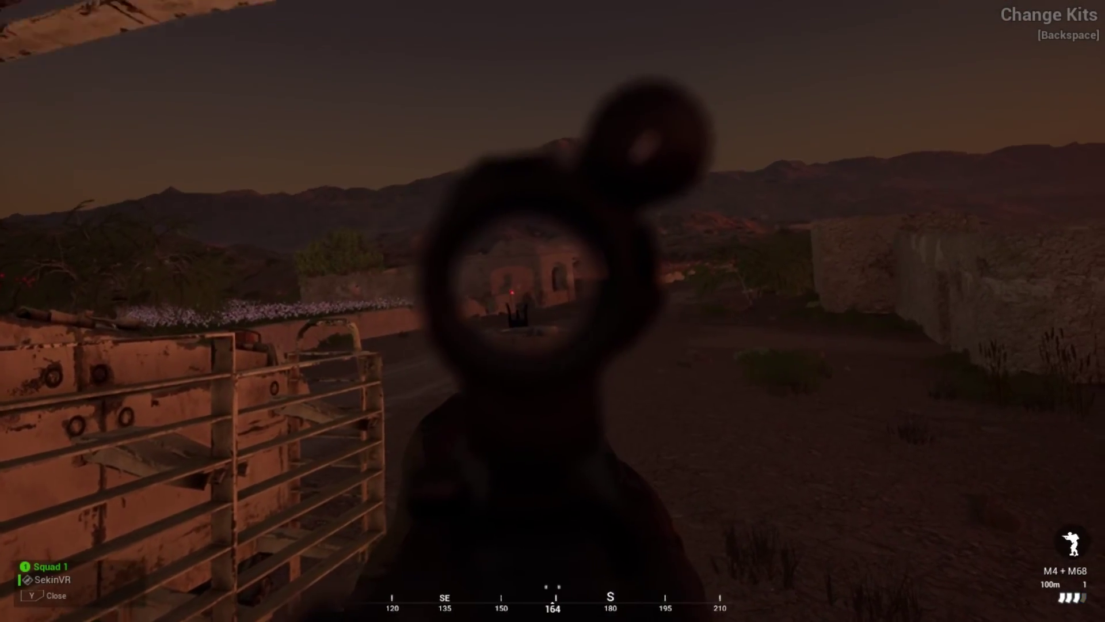
key("r")
key("s")
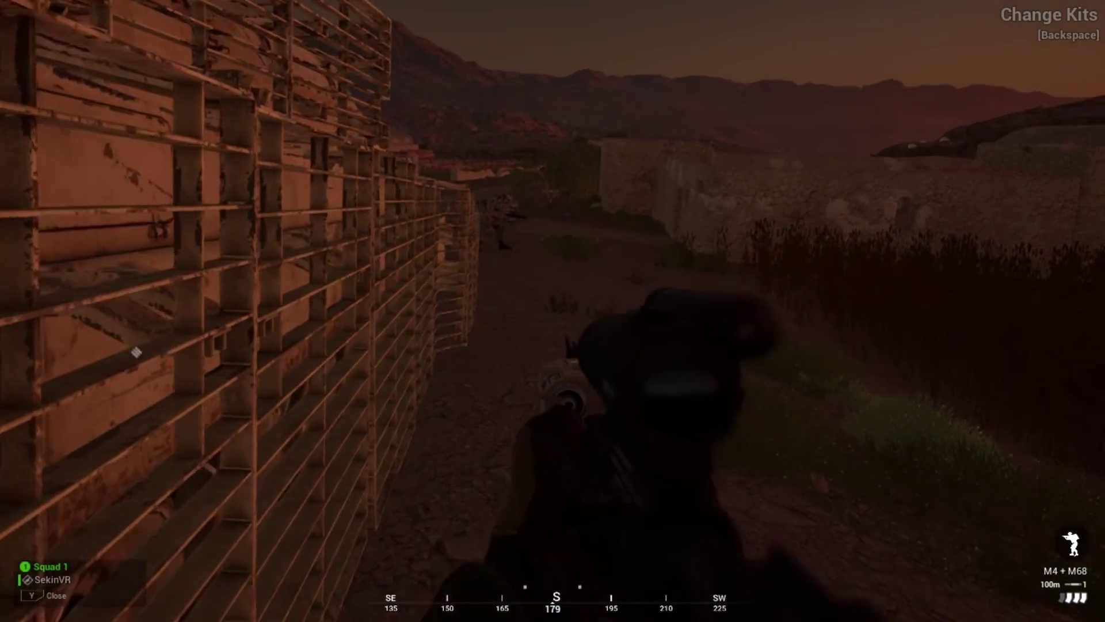
right_click(552, 311)
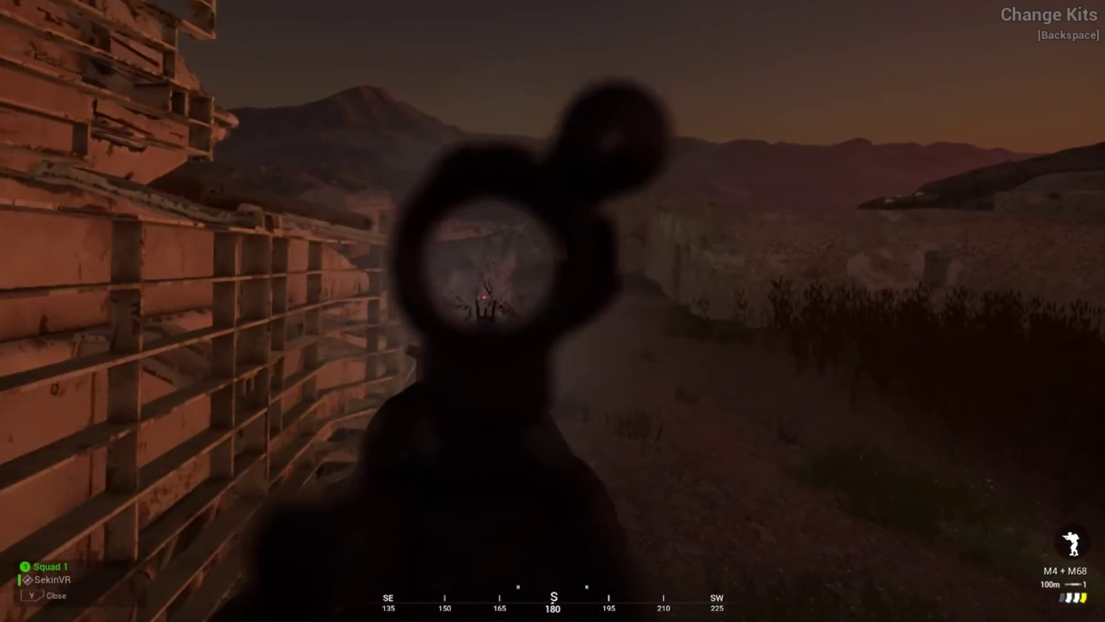
key("w")
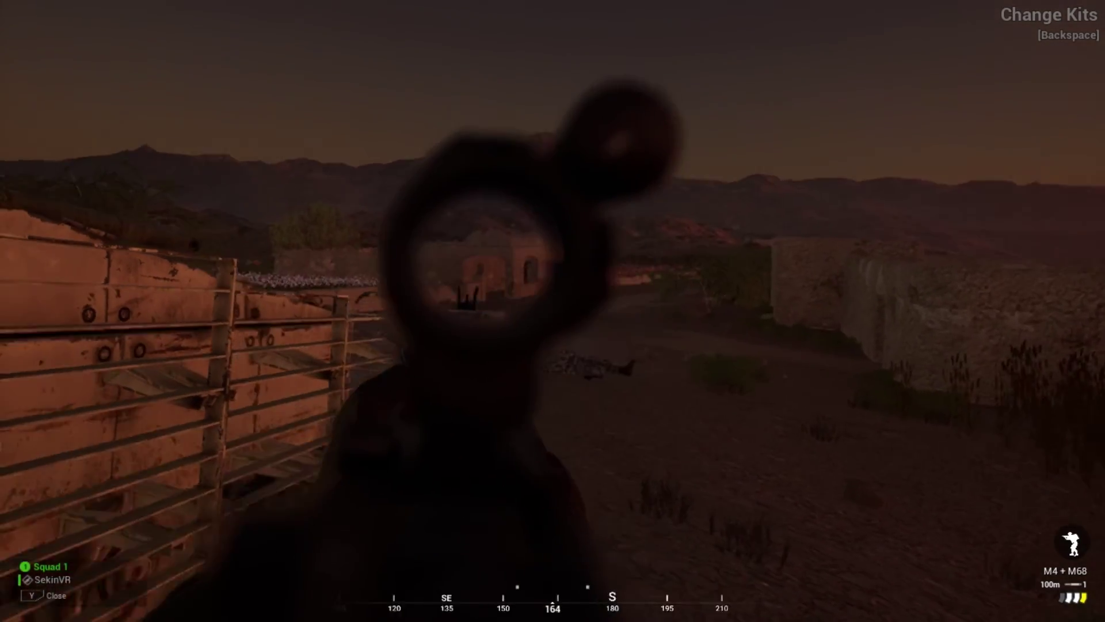